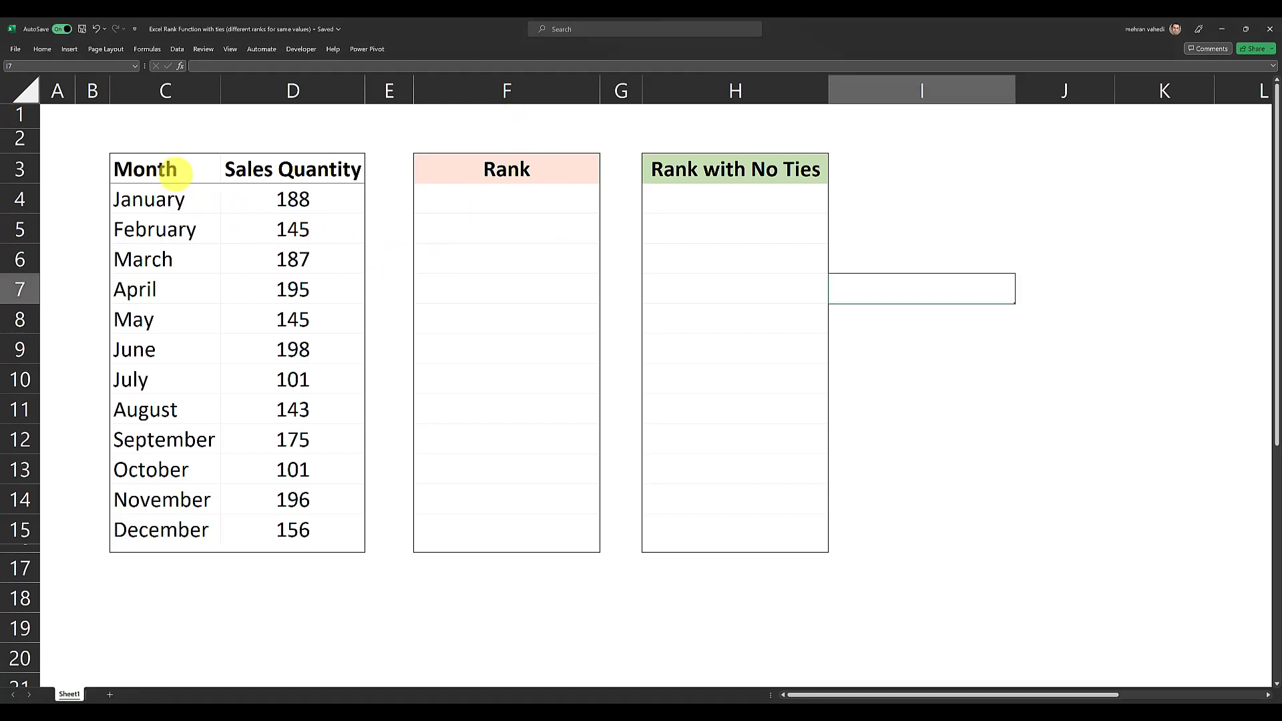
- Review the monthly sales, comparing the tied 145 values (February, May) and 101 values (July, October)
left_click_drag(165, 169, 277, 530)
left_click(202, 248)
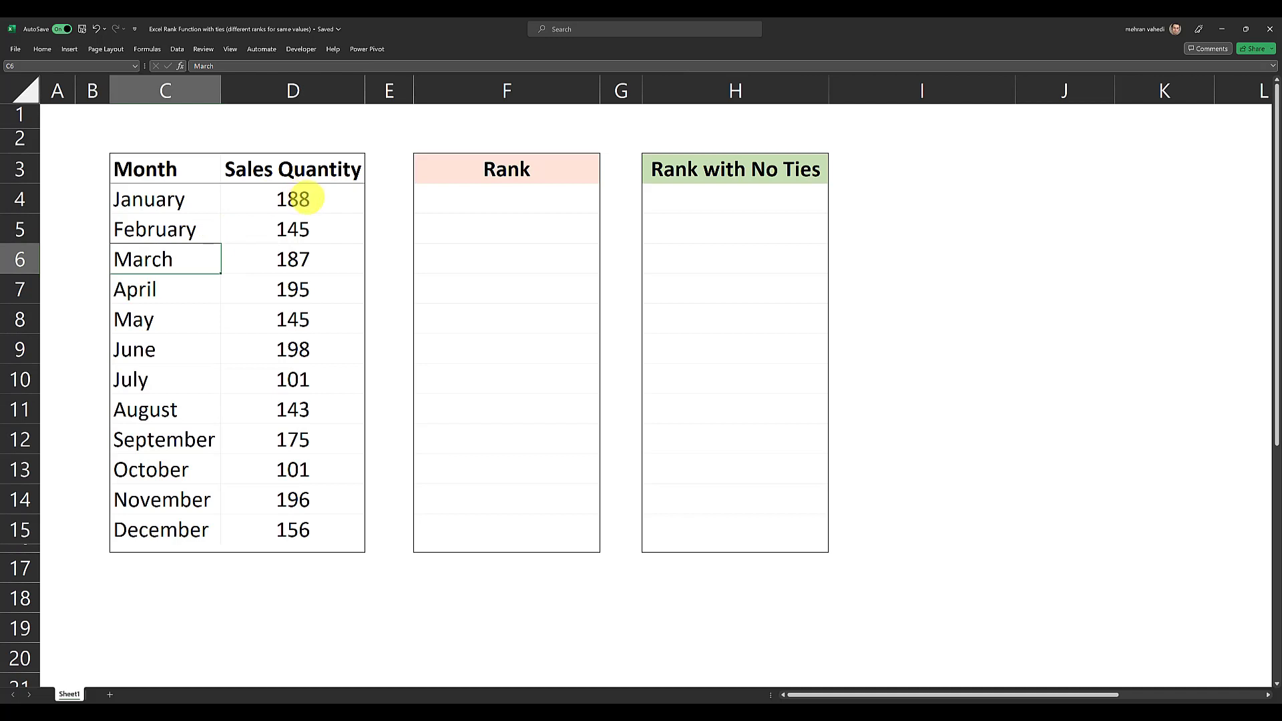
left_click(295, 199)
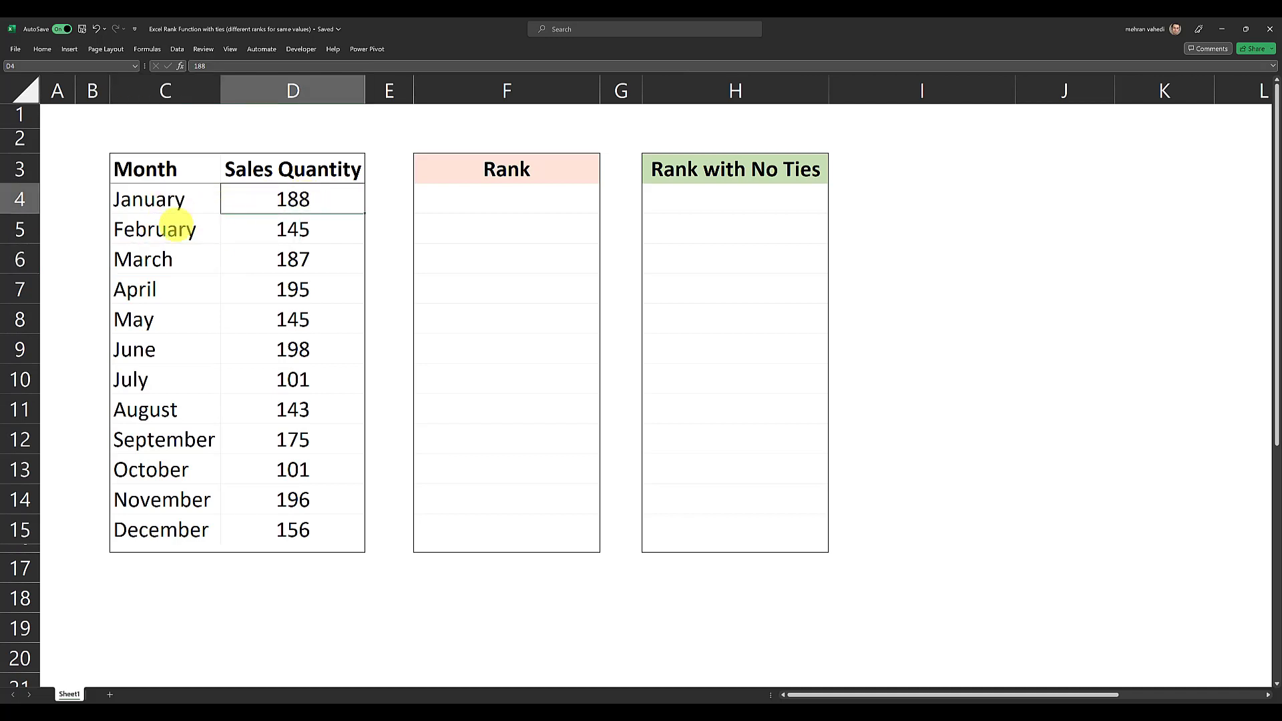
left_click_drag(142, 229, 271, 232)
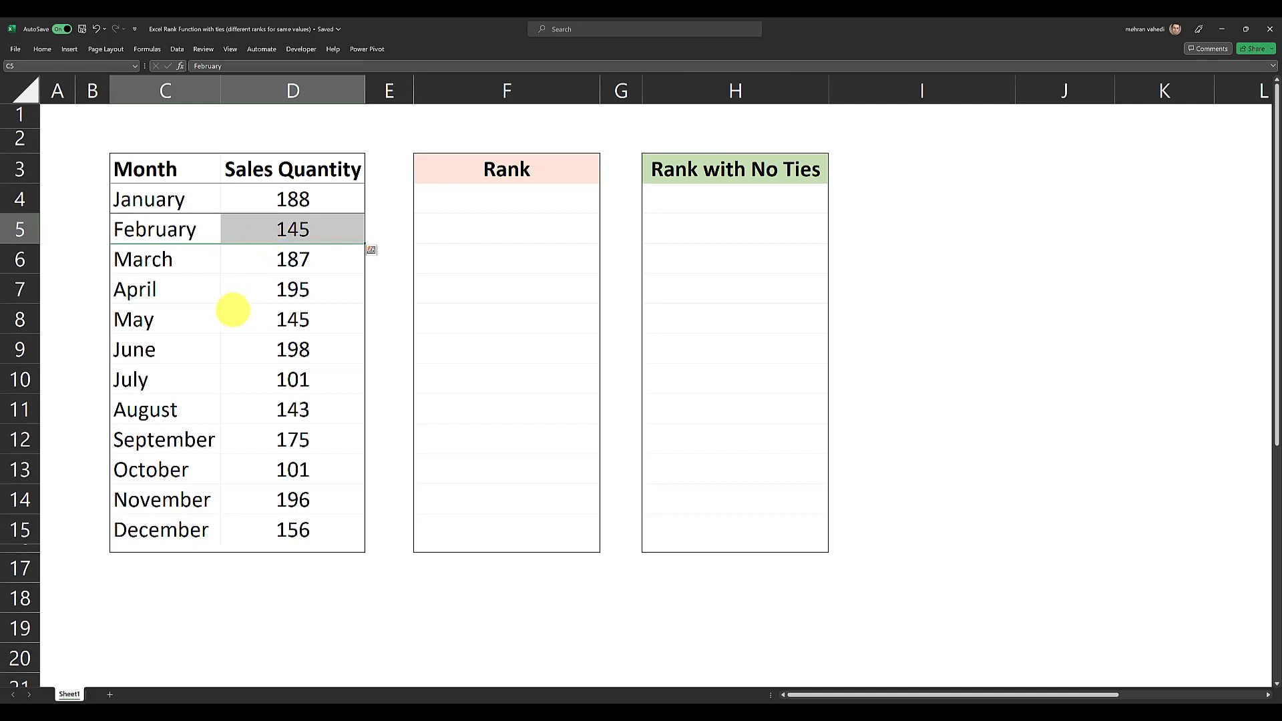
left_click_drag(167, 320, 267, 324, "ctrl")
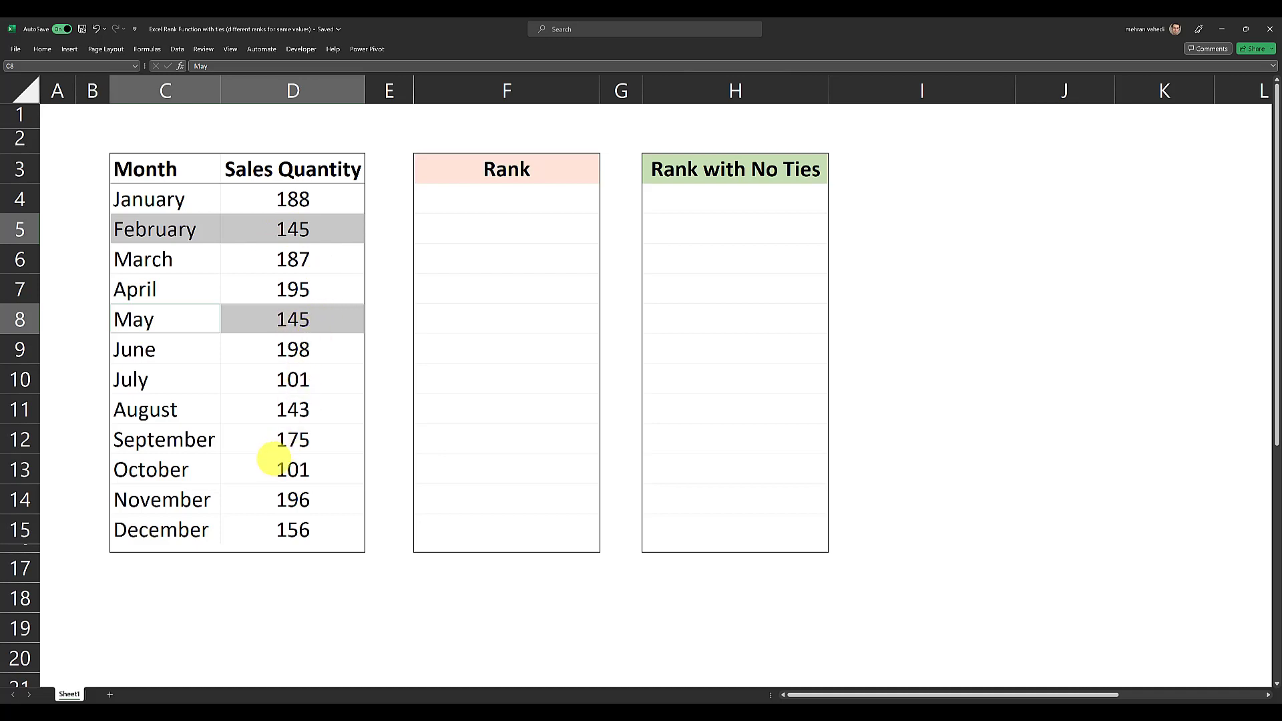
left_click_drag(206, 377, 263, 377)
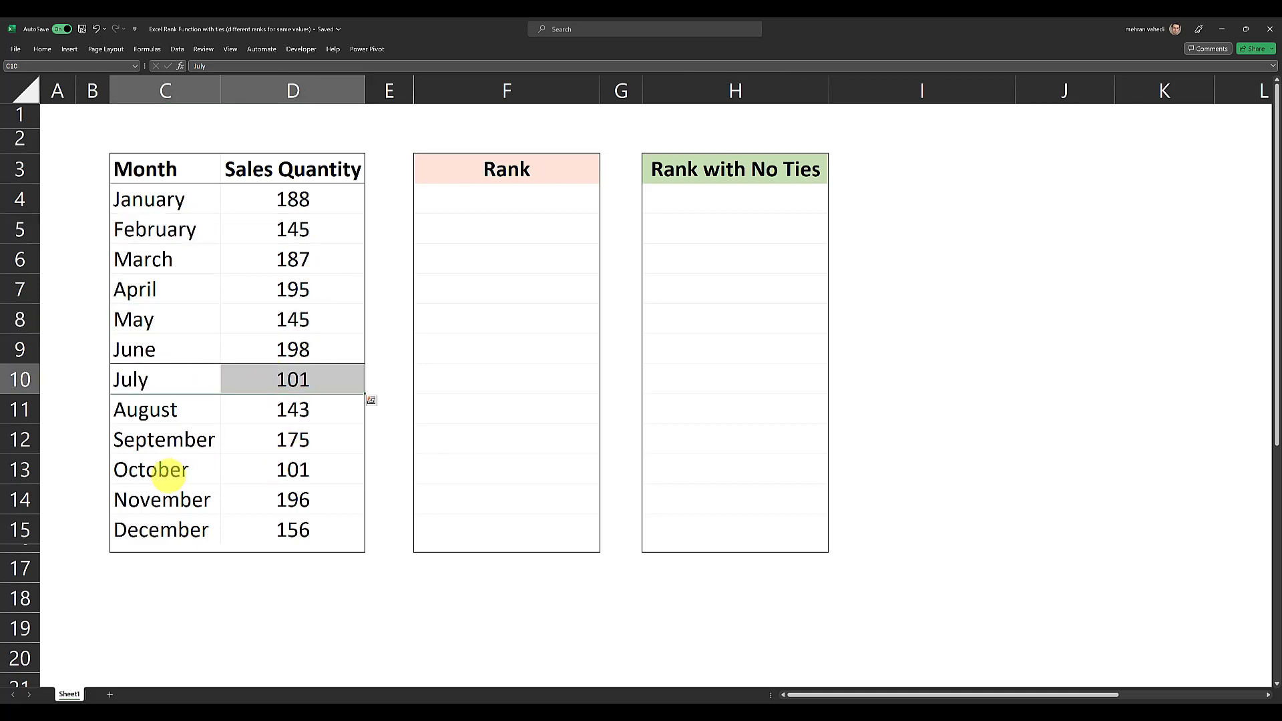
left_click_drag(215, 471, 258, 472)
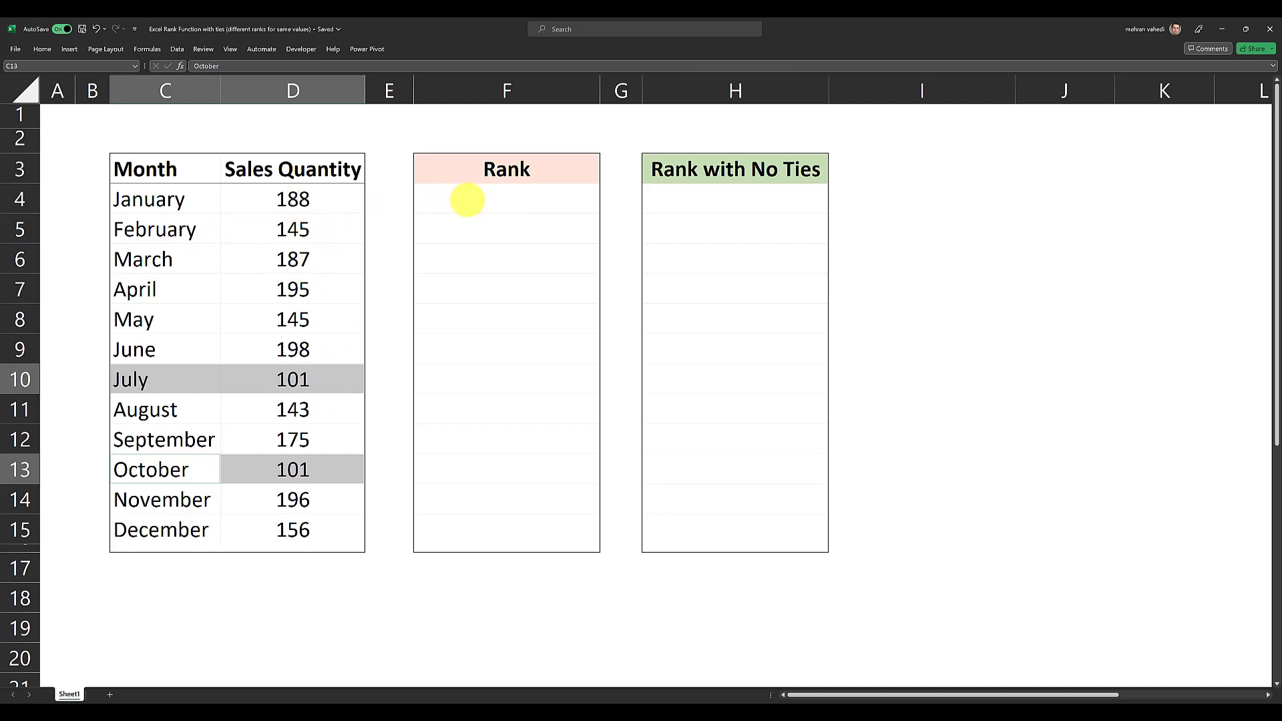
- Enter =RANK(D4,$D$4:$D$15) in F4 and fill it down to F15
left_click(468, 198)
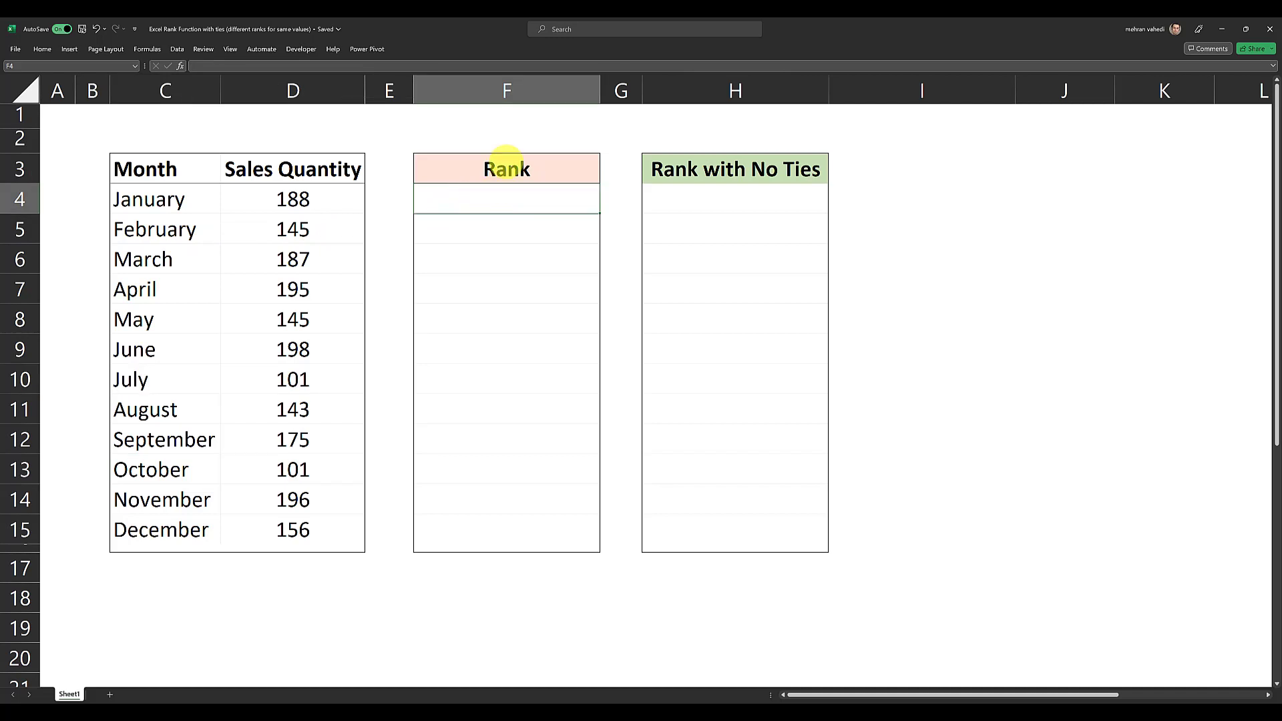
mouse_move(495, 193)
left_mouse_down()
mouse_move(538, 538)
mouse_move(482, 206)
left_mouse_up()
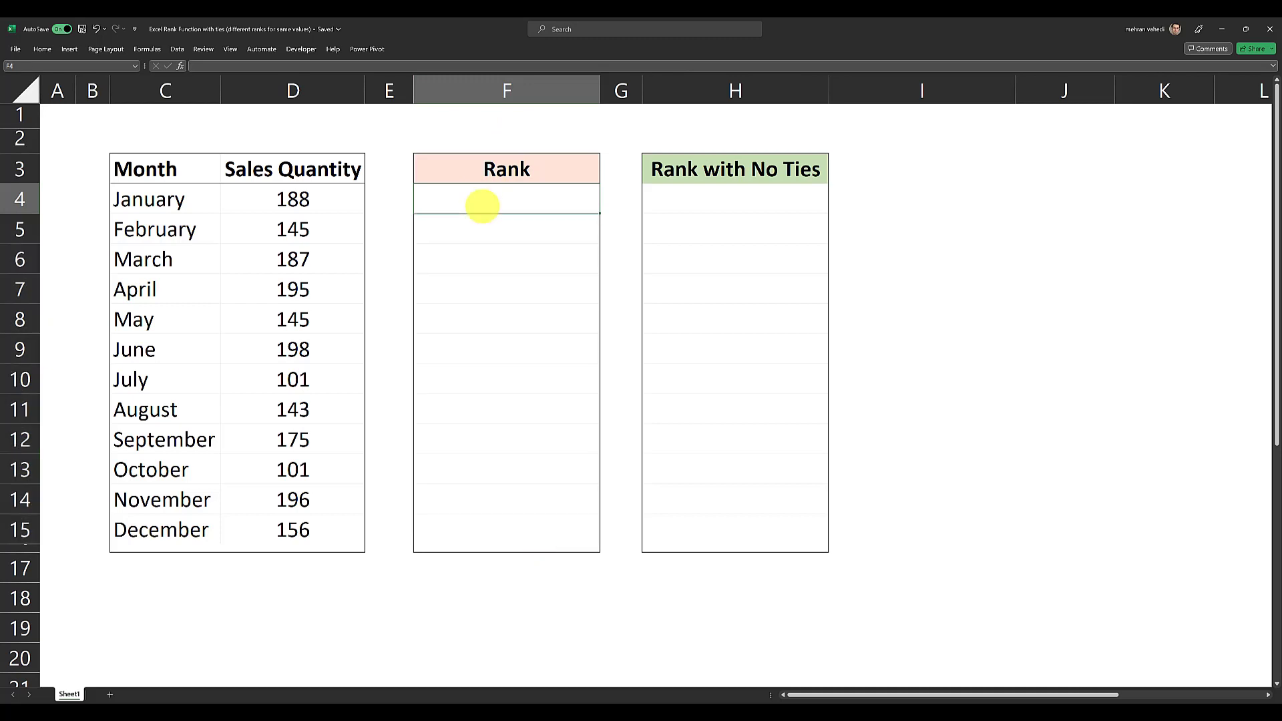
type("=RANK(")
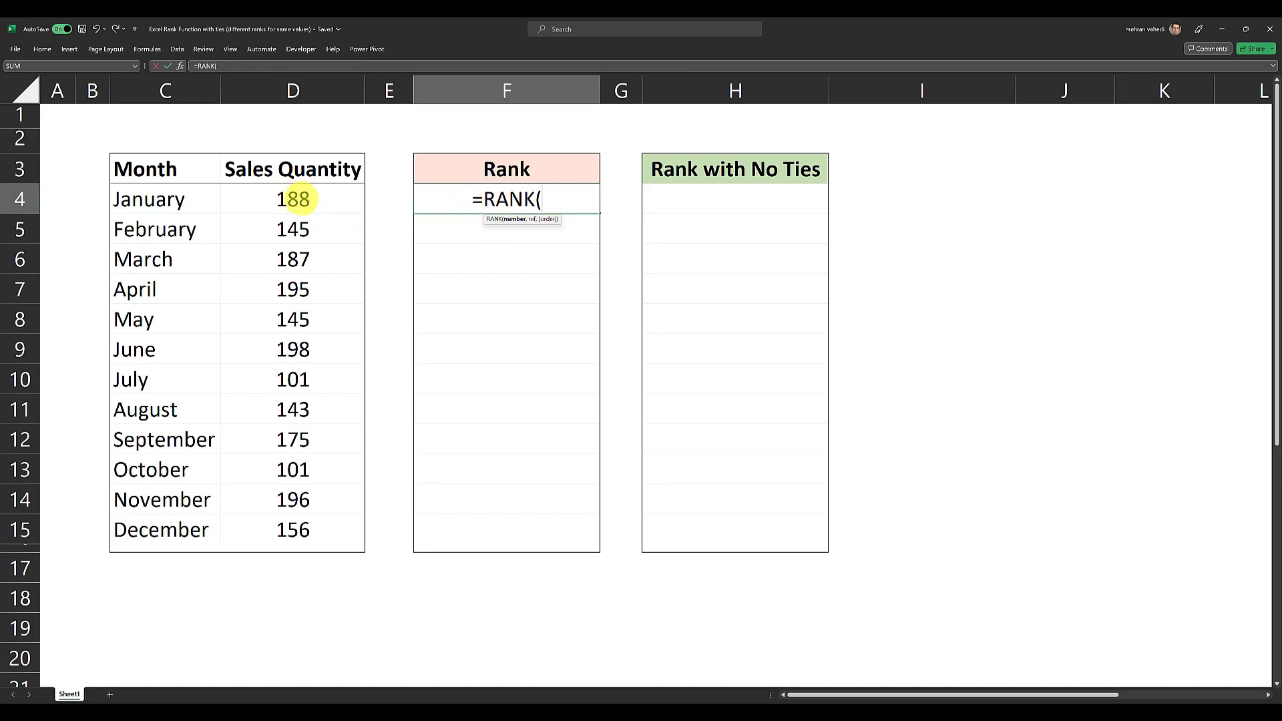
left_click(293, 199)
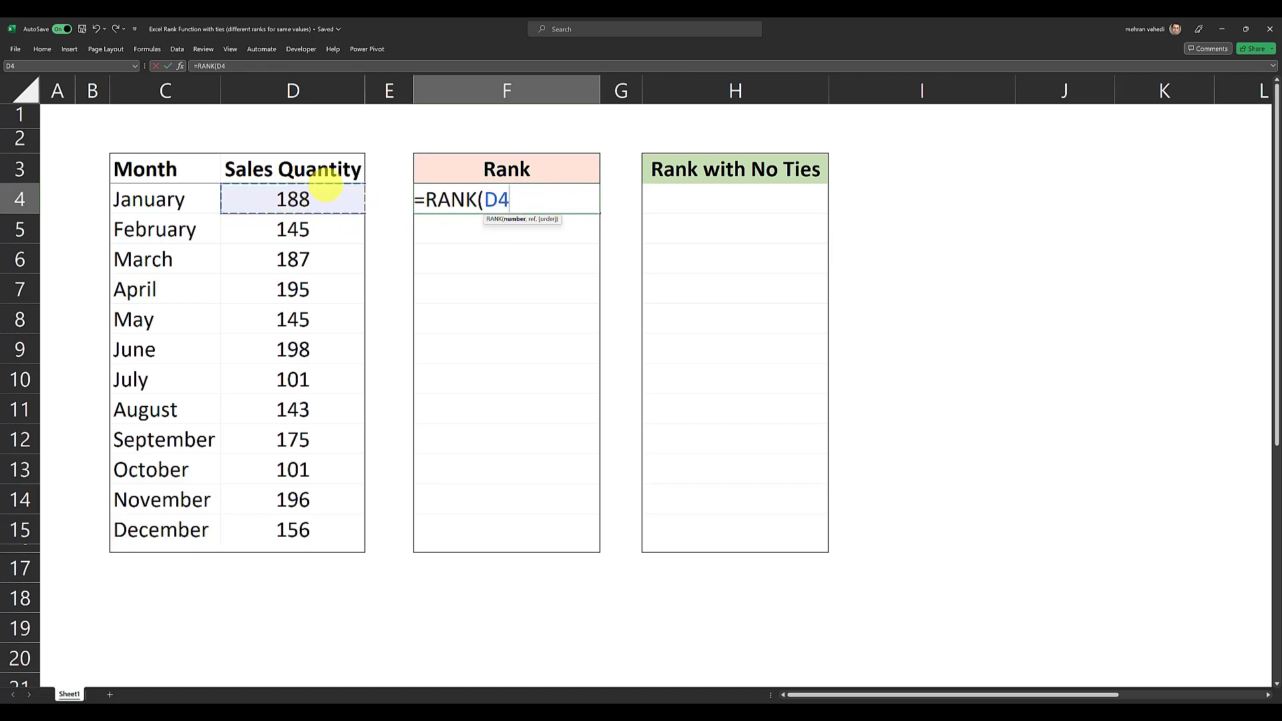
type(",")
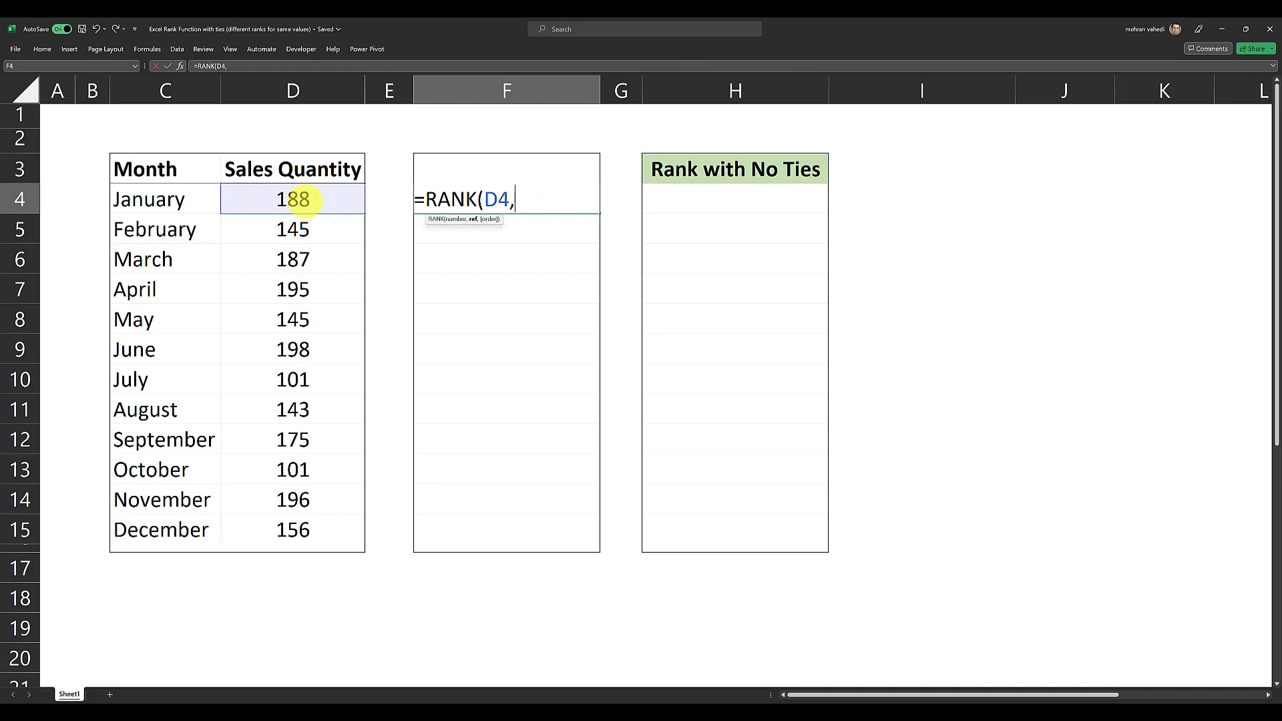
left_click_drag(293, 199, 299, 530)
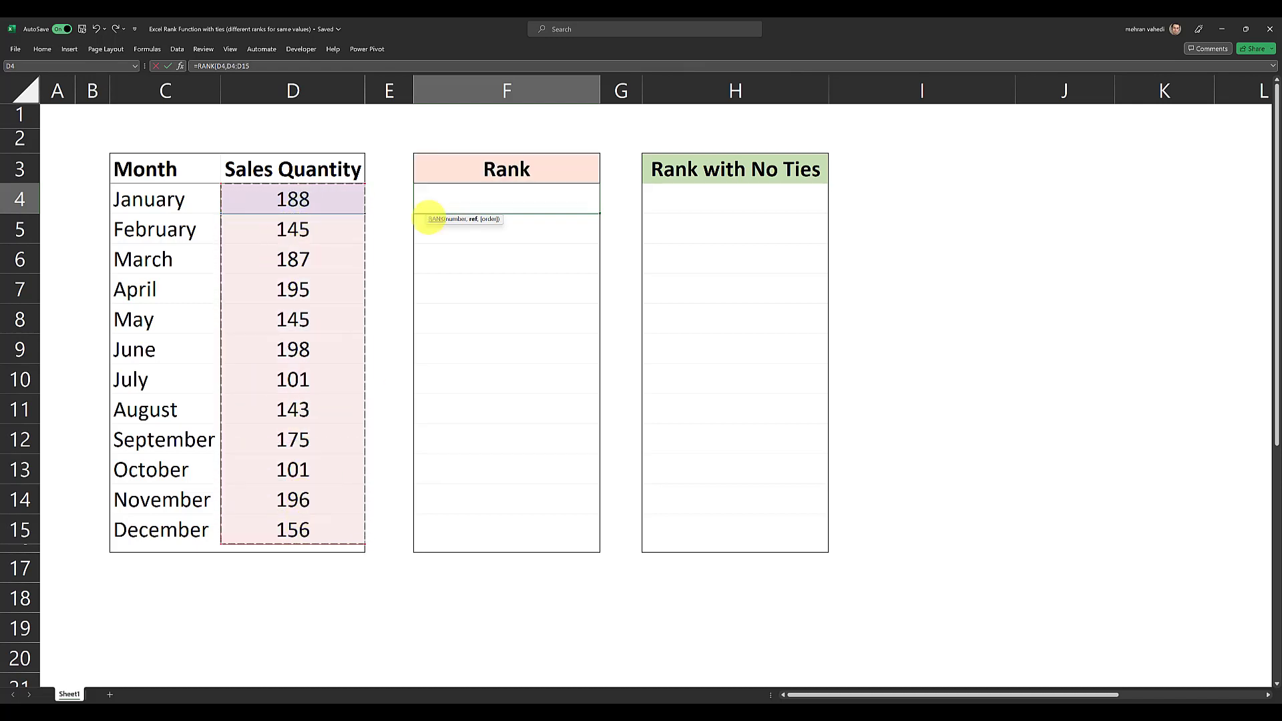
key("F4")
type(")")
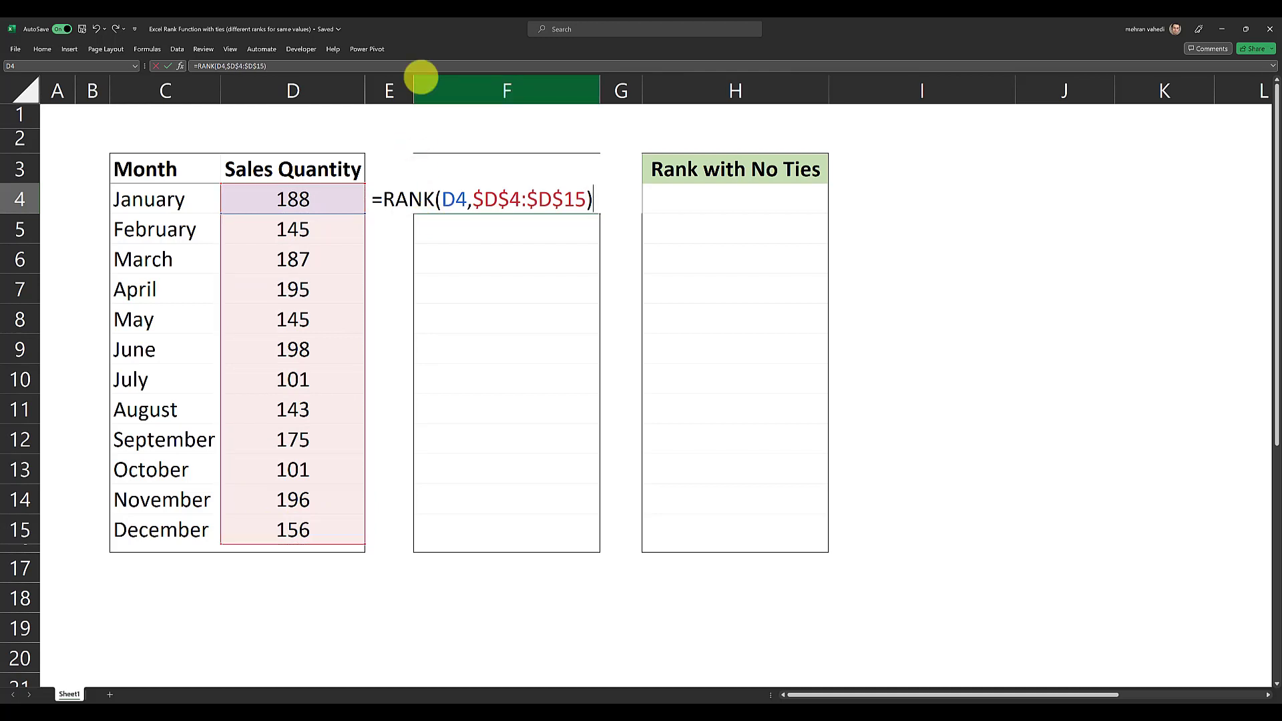
key("ctrl+Return")
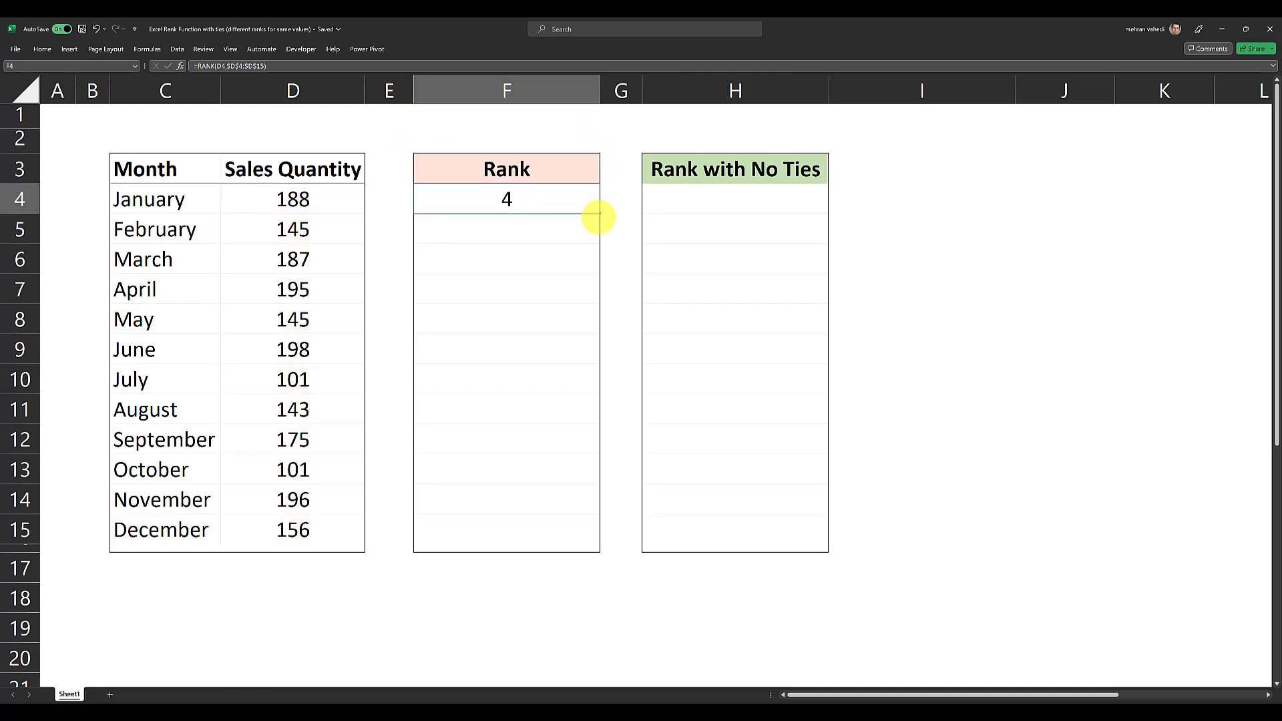
left_click_drag(597, 213, 540, 531)
left_click(400, 294)
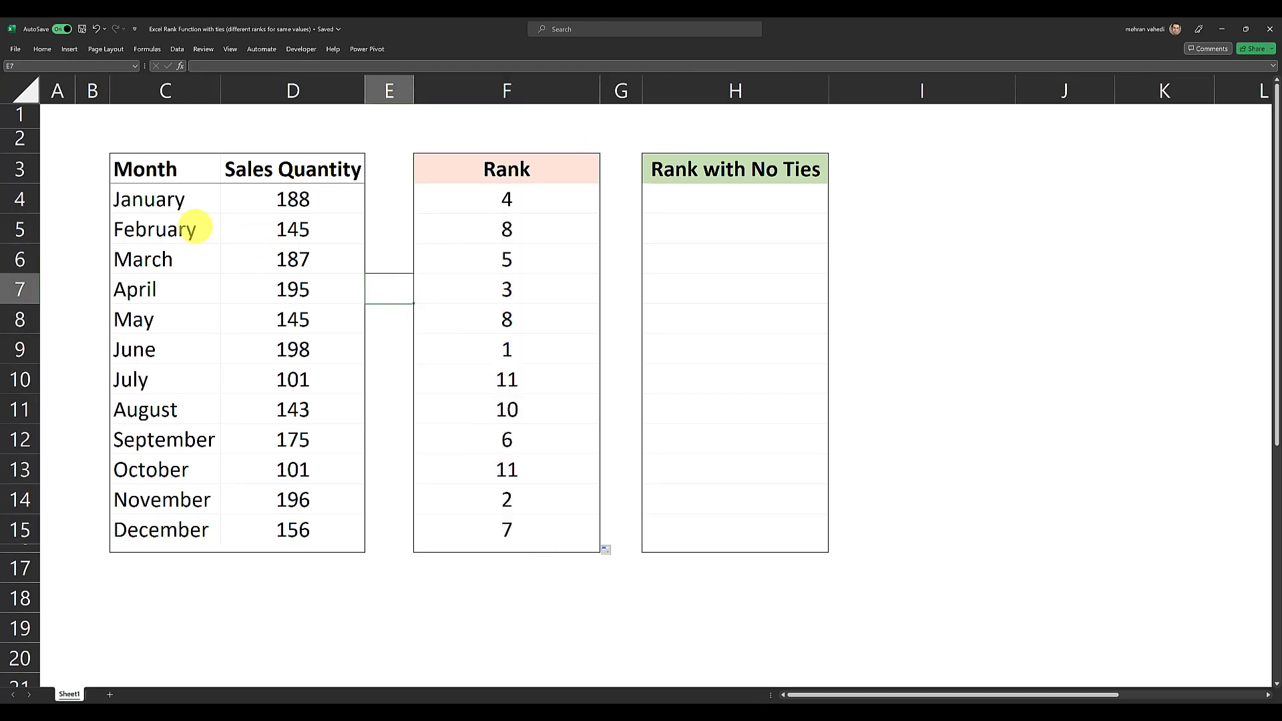
left_click_drag(179, 229, 462, 234)
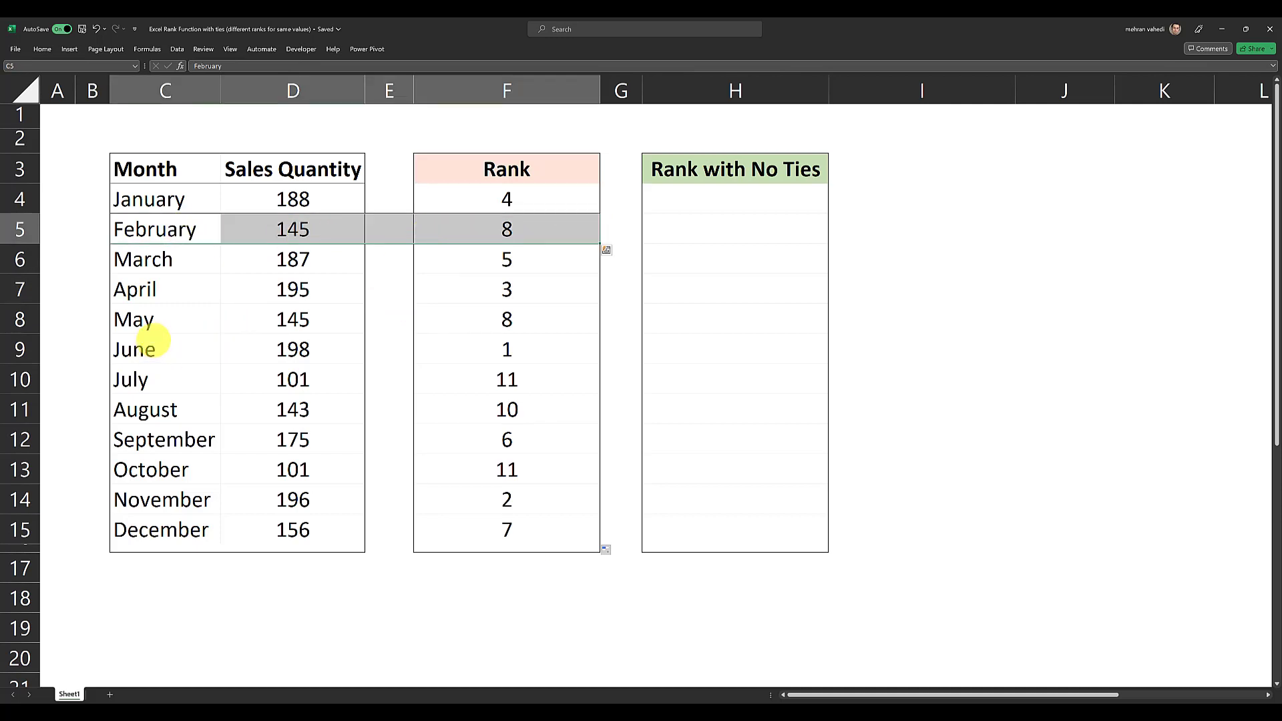
left_click_drag(155, 321, 495, 317)
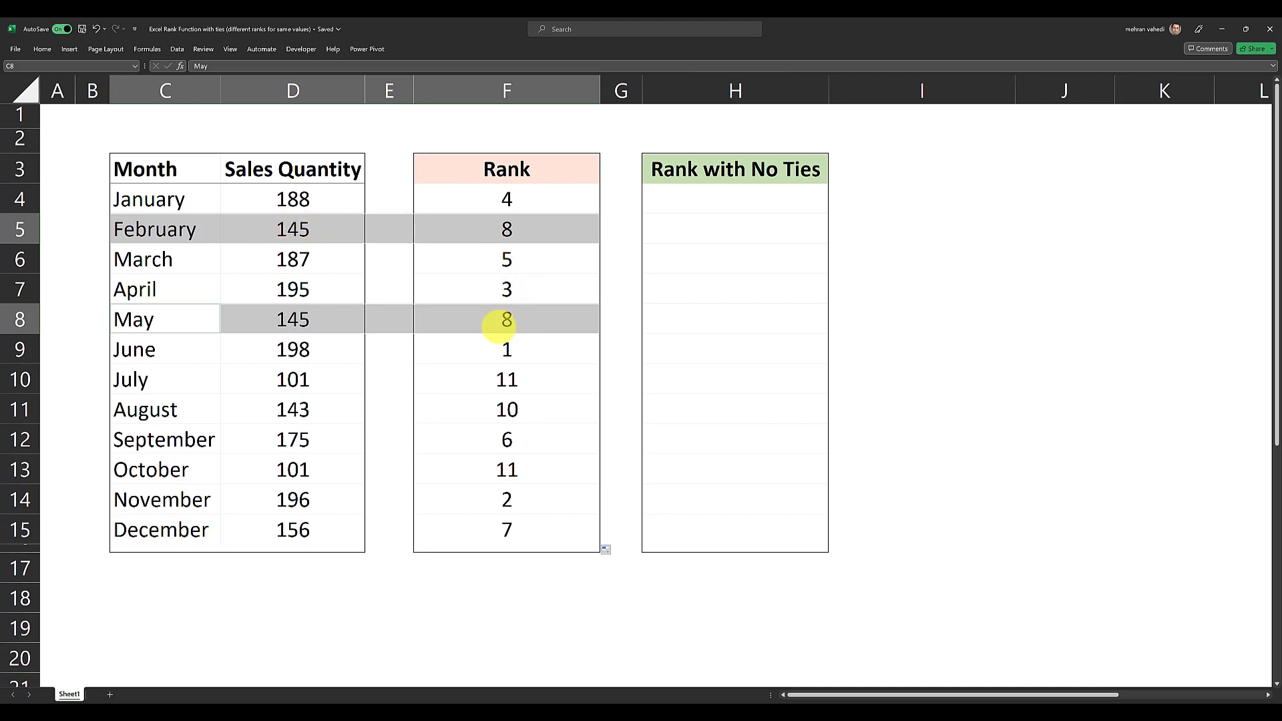
left_click(259, 435)
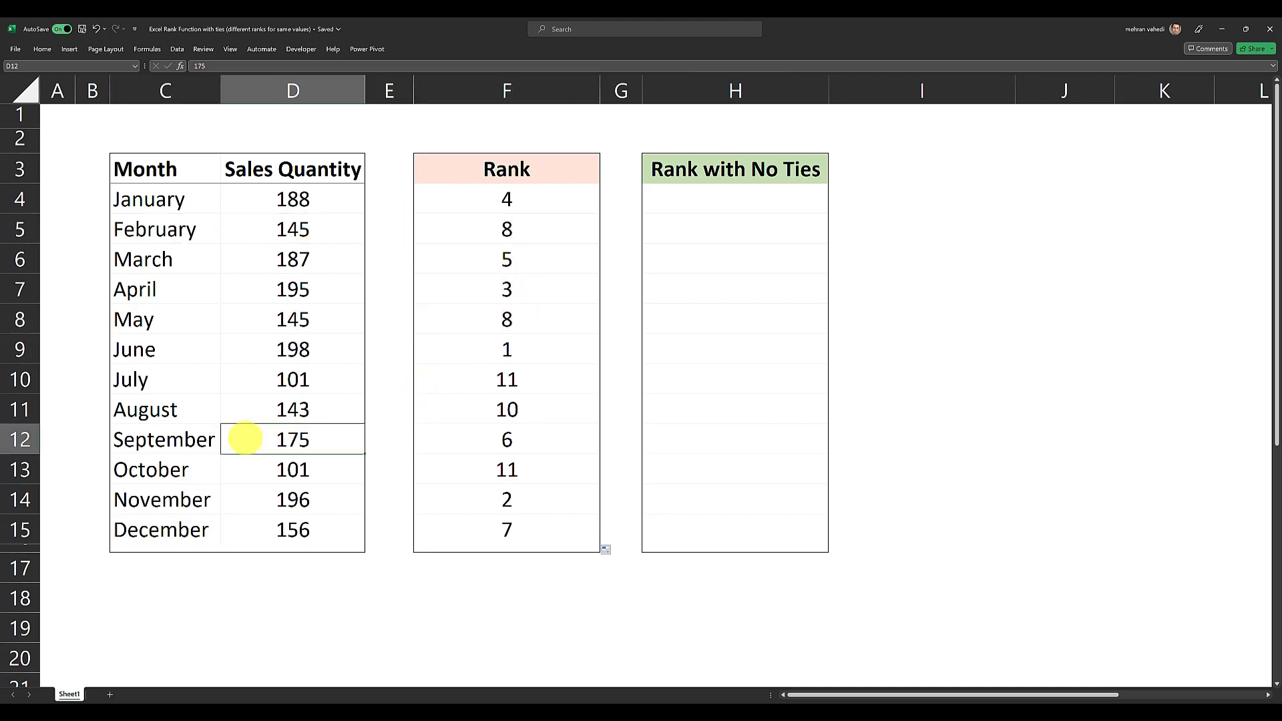
left_click_drag(175, 386, 494, 389)
left_click_drag(179, 471, 490, 473)
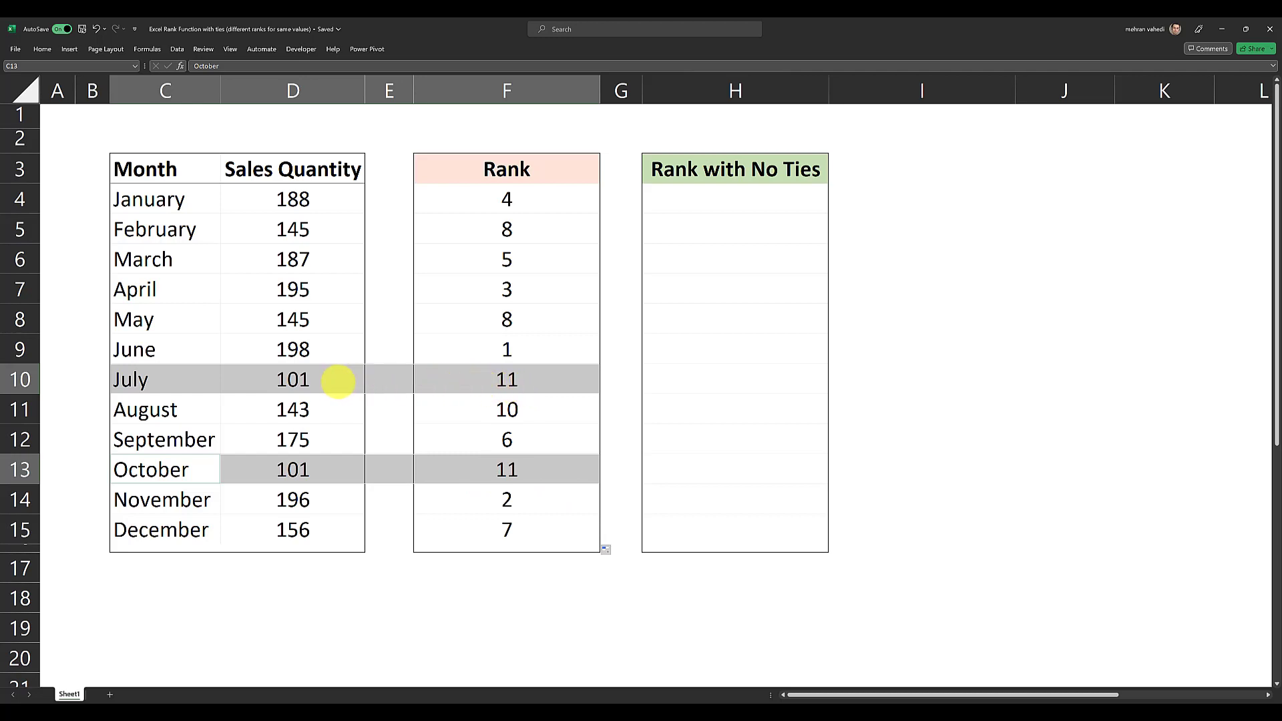
- Apply a Duplicate Values conditional format with red fill to column F
left_click(505, 93)
left_click(505, 92)
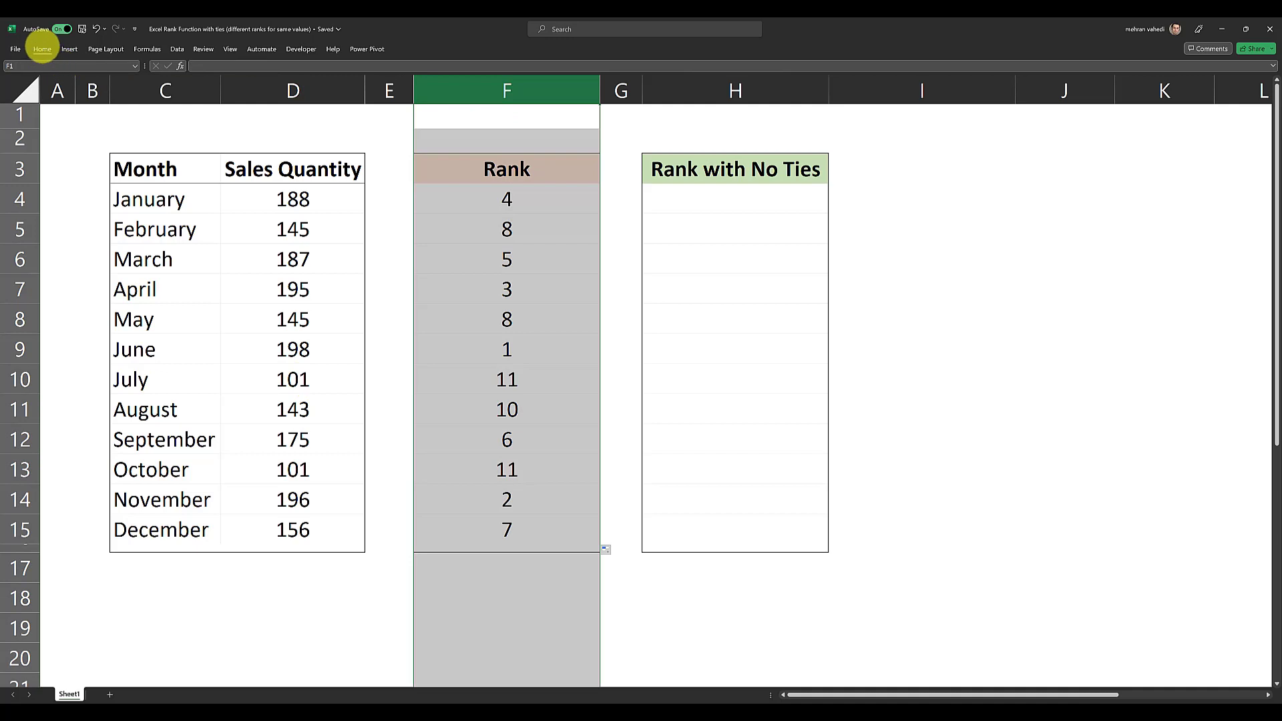
left_click(42, 49)
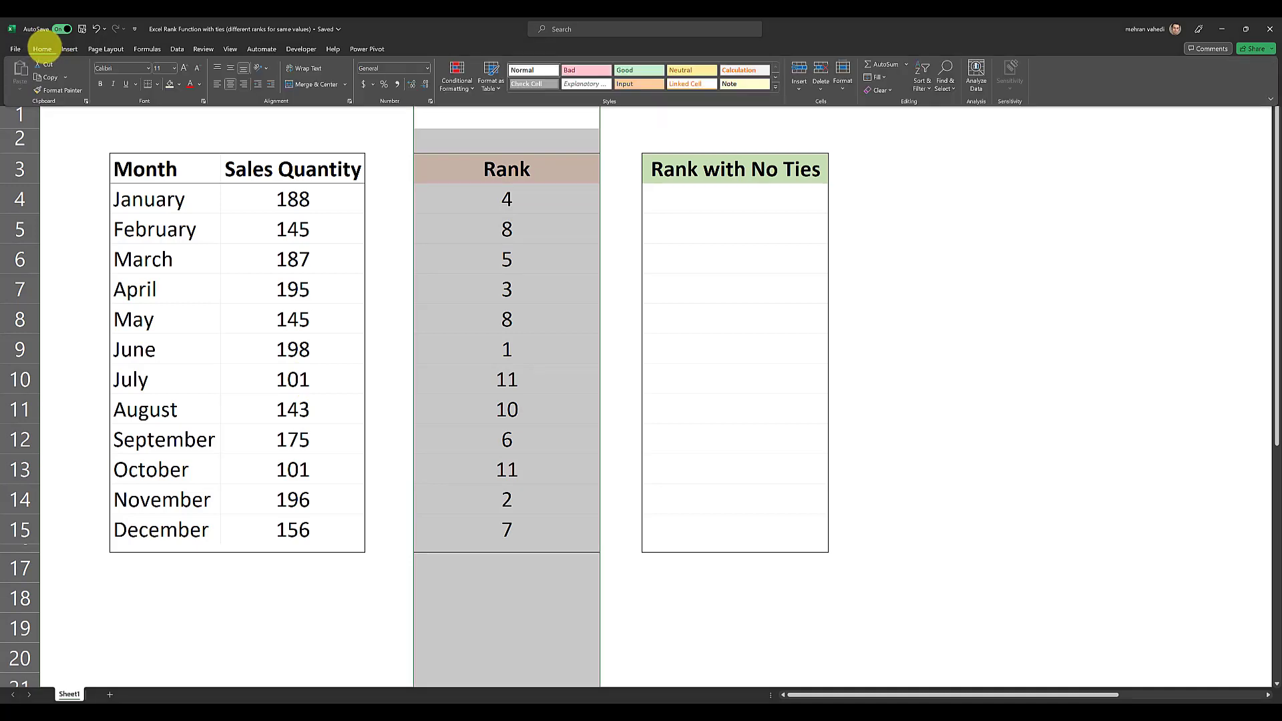
left_click(463, 84)
left_click(579, 253)
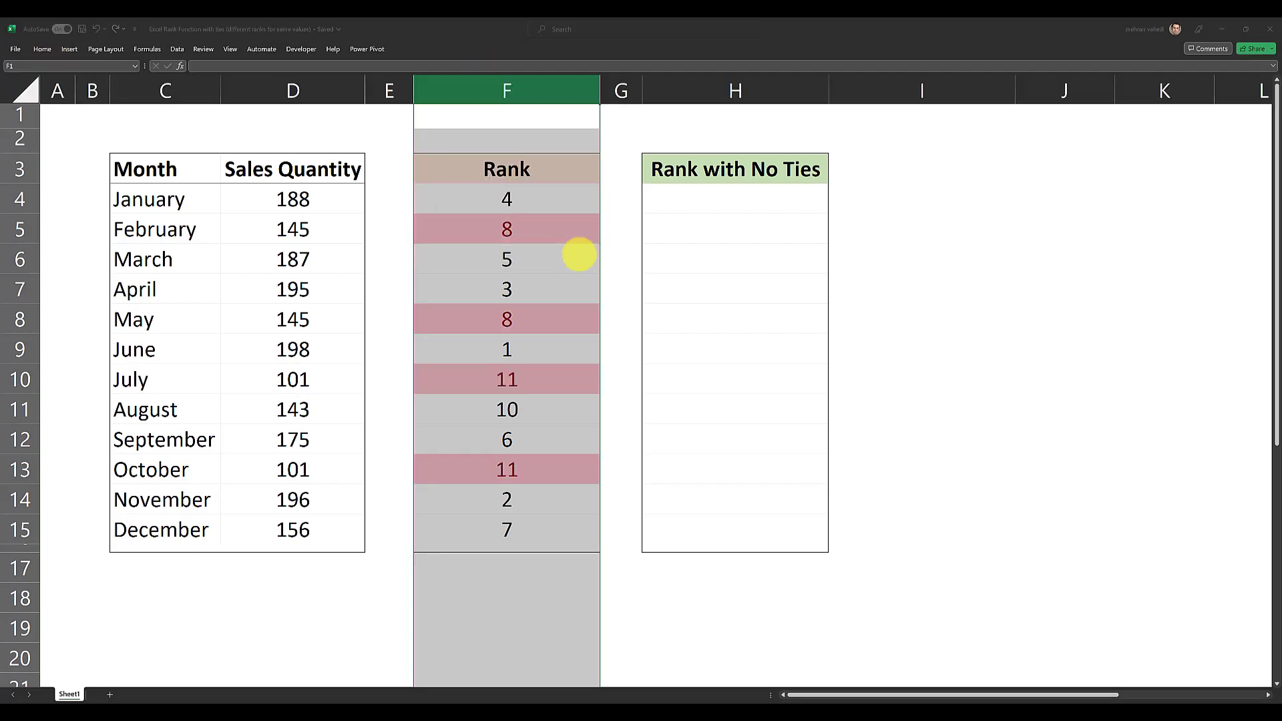
left_click(486, 358)
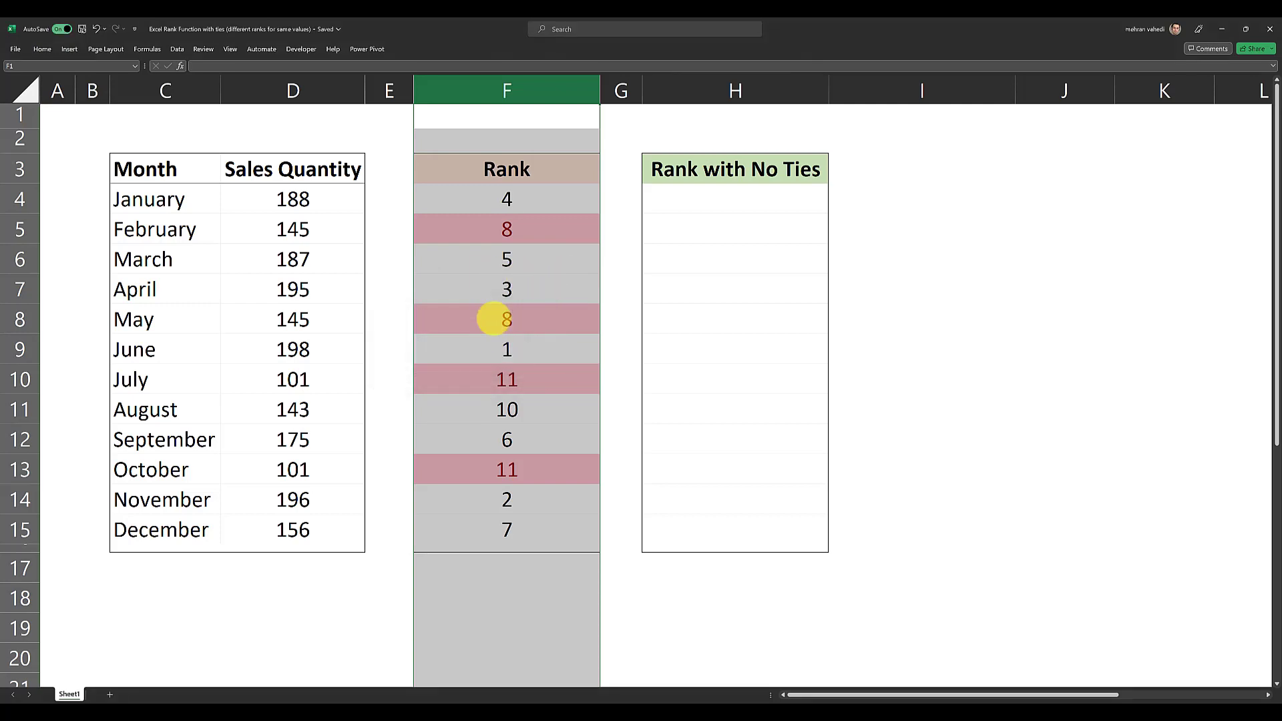
left_click(507, 229)
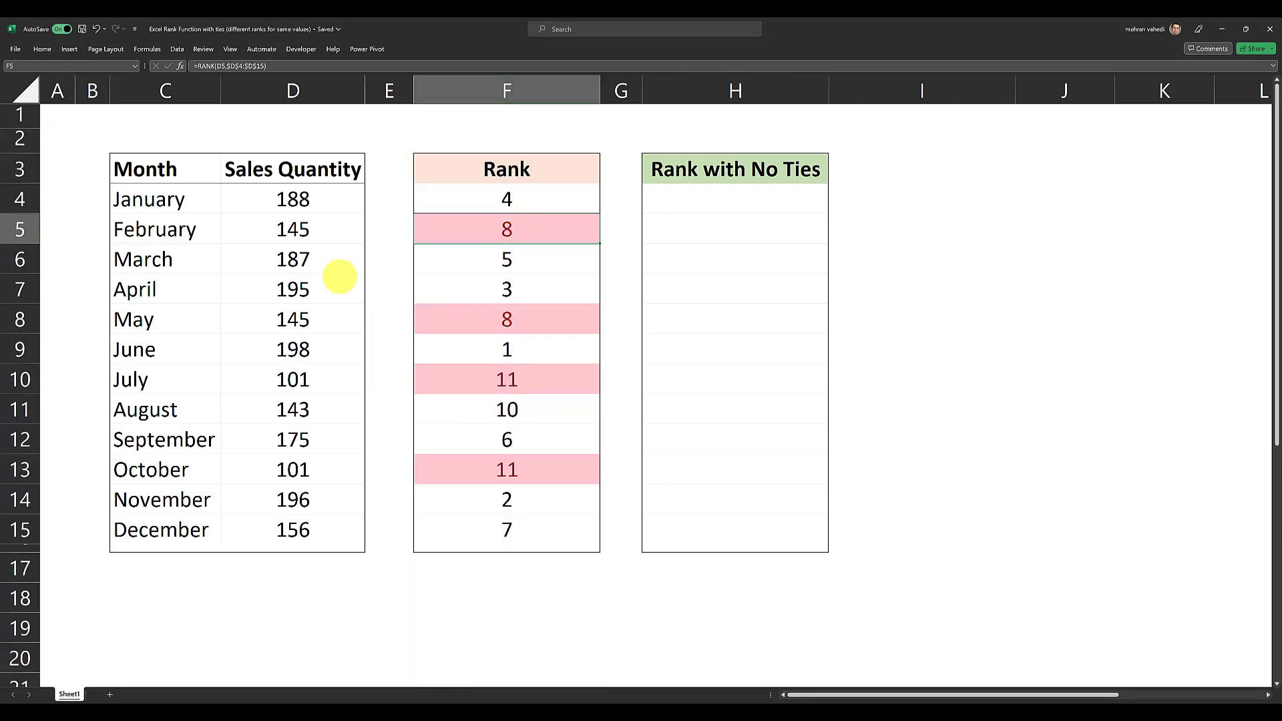
- Compare the highlighted tied ranks 8 for February and May and 11 for July and October
left_click_drag(195, 230, 460, 231)
left_click_drag(204, 320, 450, 321, "ctrl")
left_click_drag(170, 382, 452, 384)
left_click_drag(163, 472, 468, 474, "ctrl")
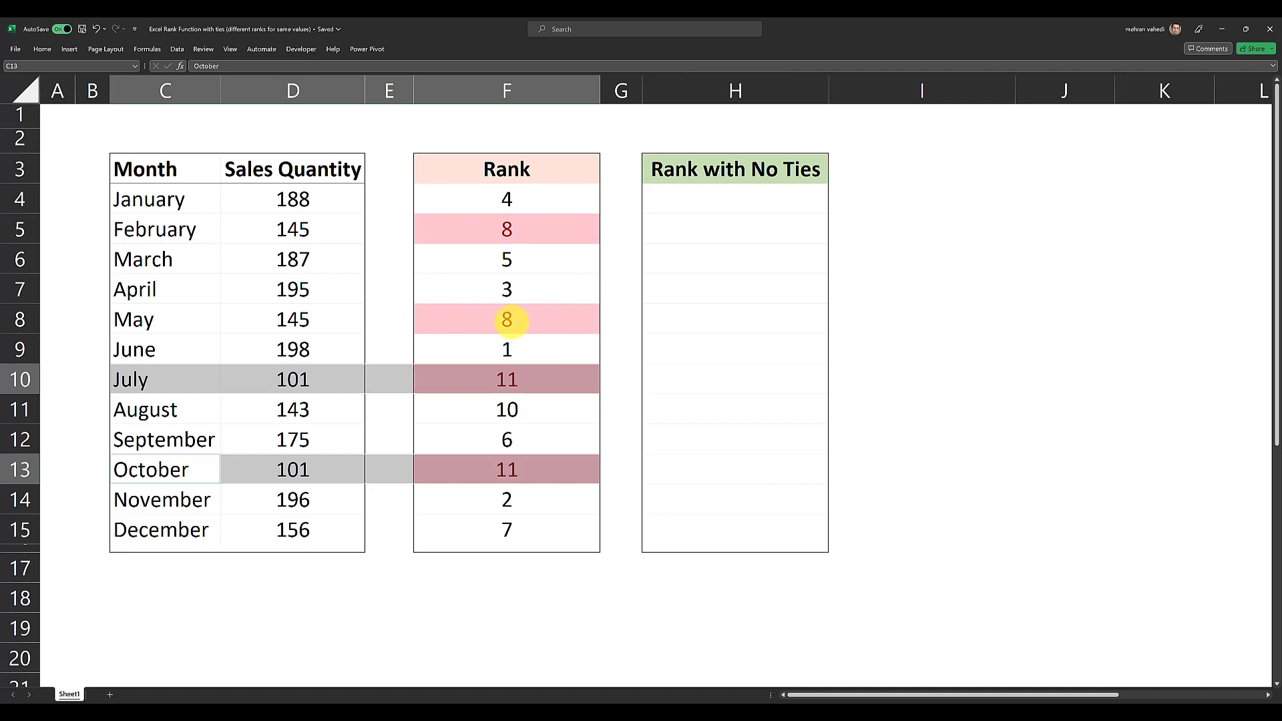
left_click(507, 321)
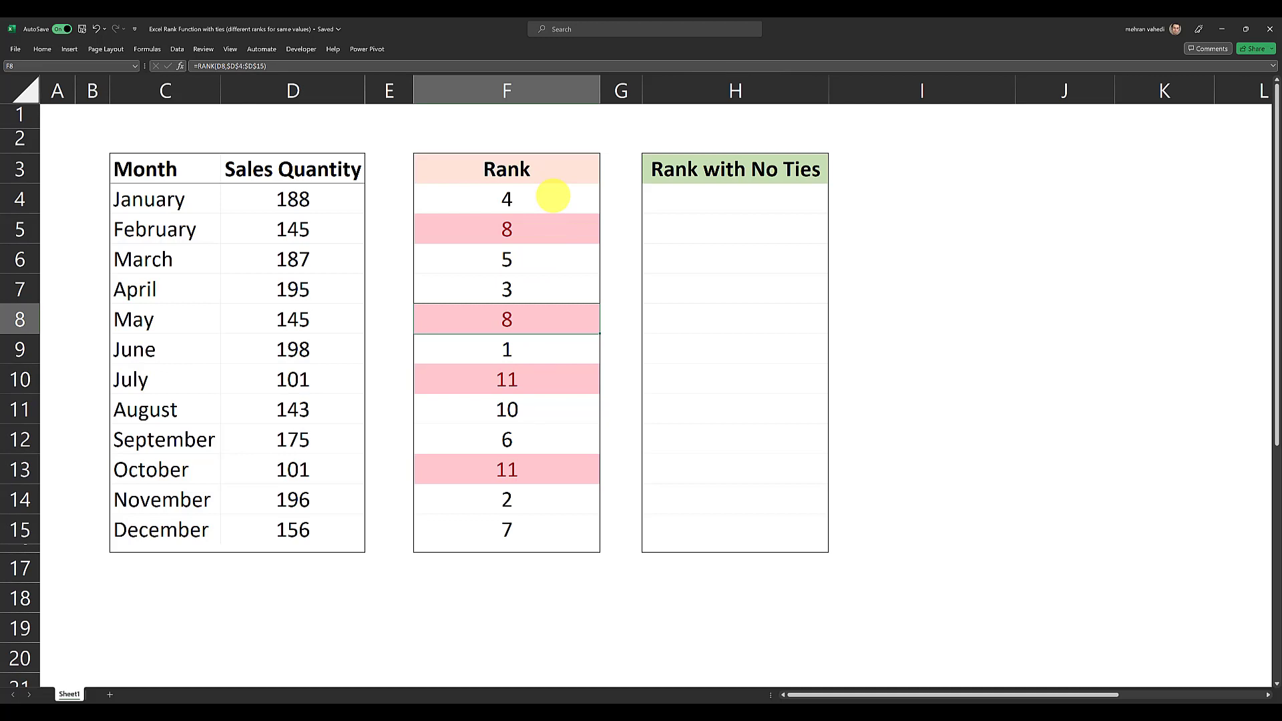
left_click(543, 199)
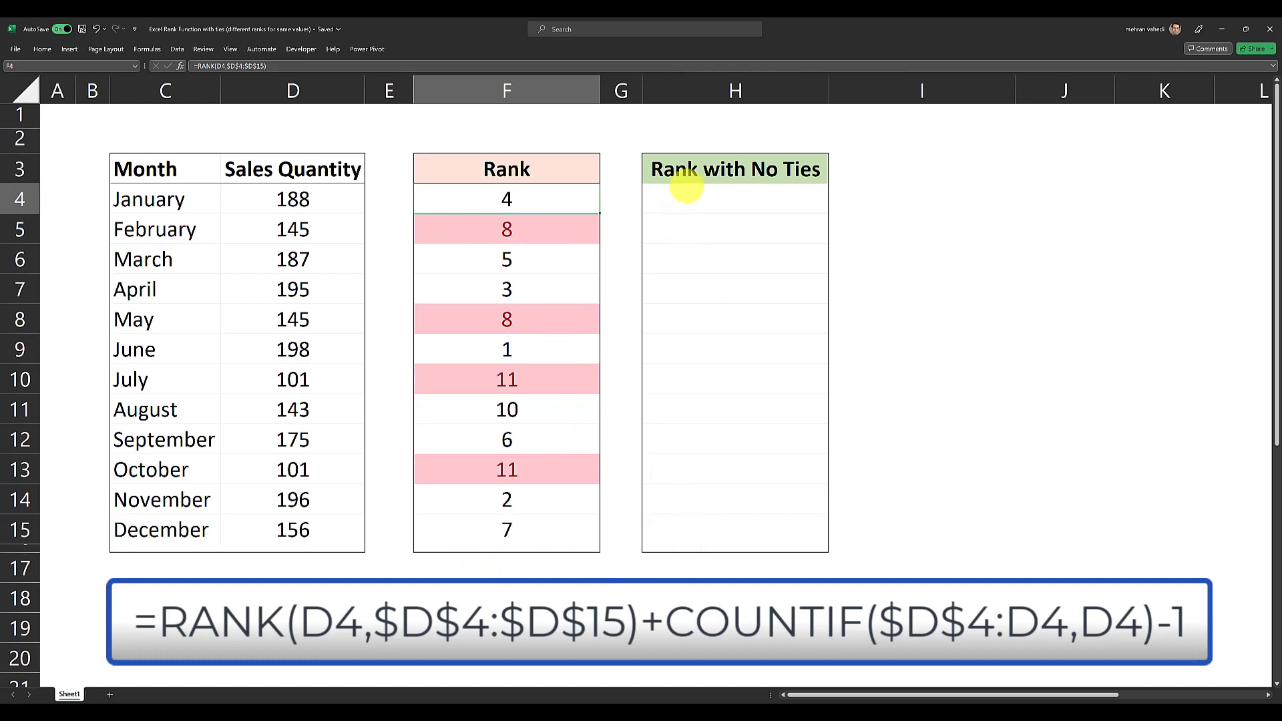
left_click_drag(709, 198, 732, 538)
- Type =RANK(D4,$D$4:$D$15) into H4, locking the sales range with F4
left_click(695, 194)
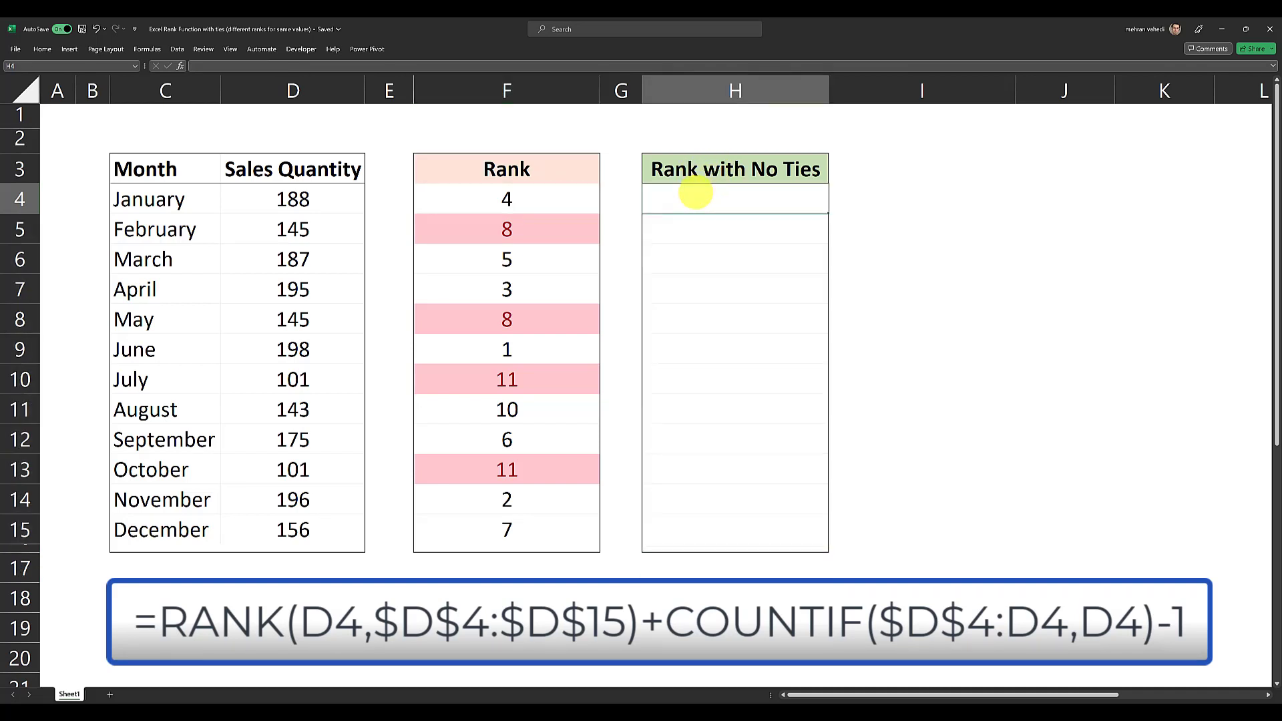
type("=R")
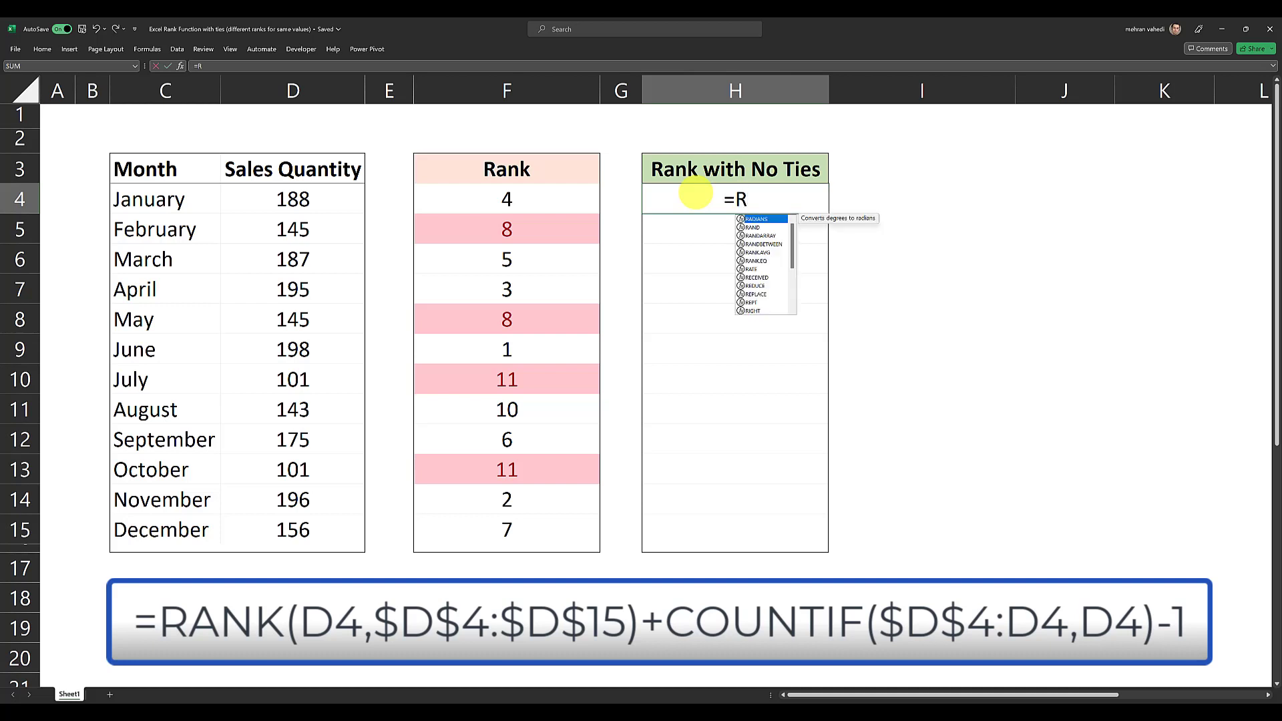
type("ANK")
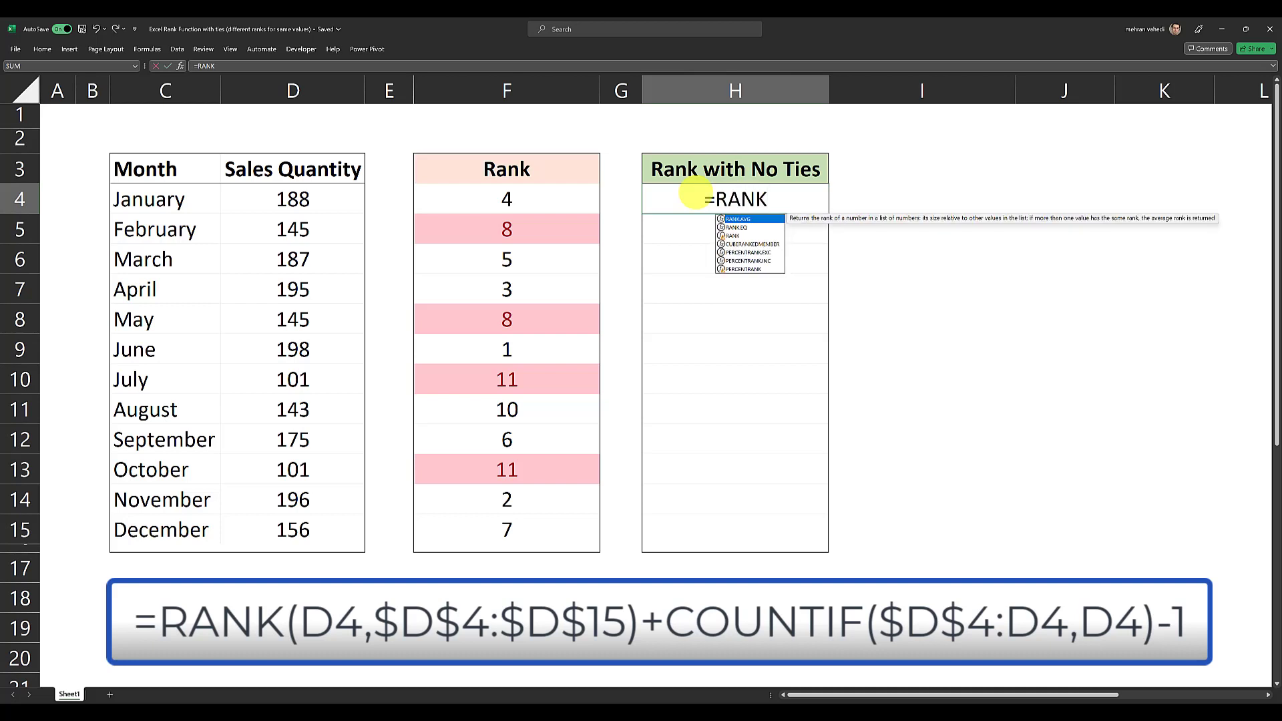
type("(")
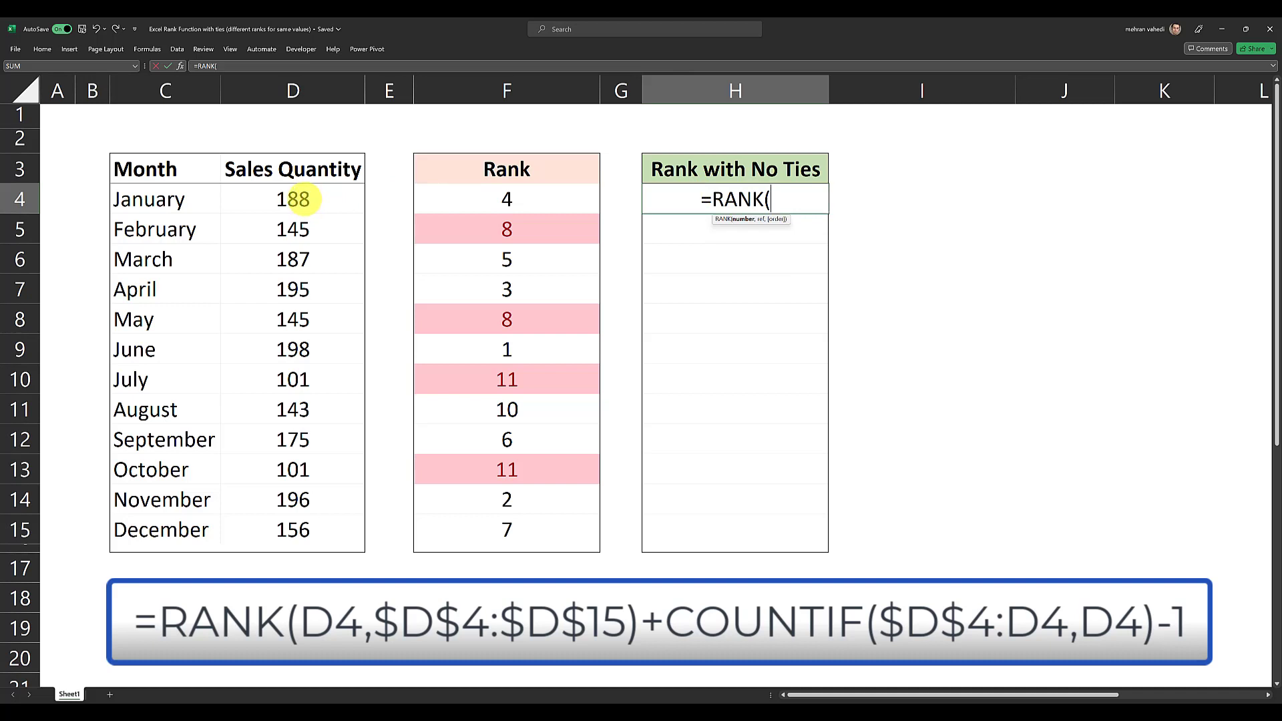
left_click(295, 199)
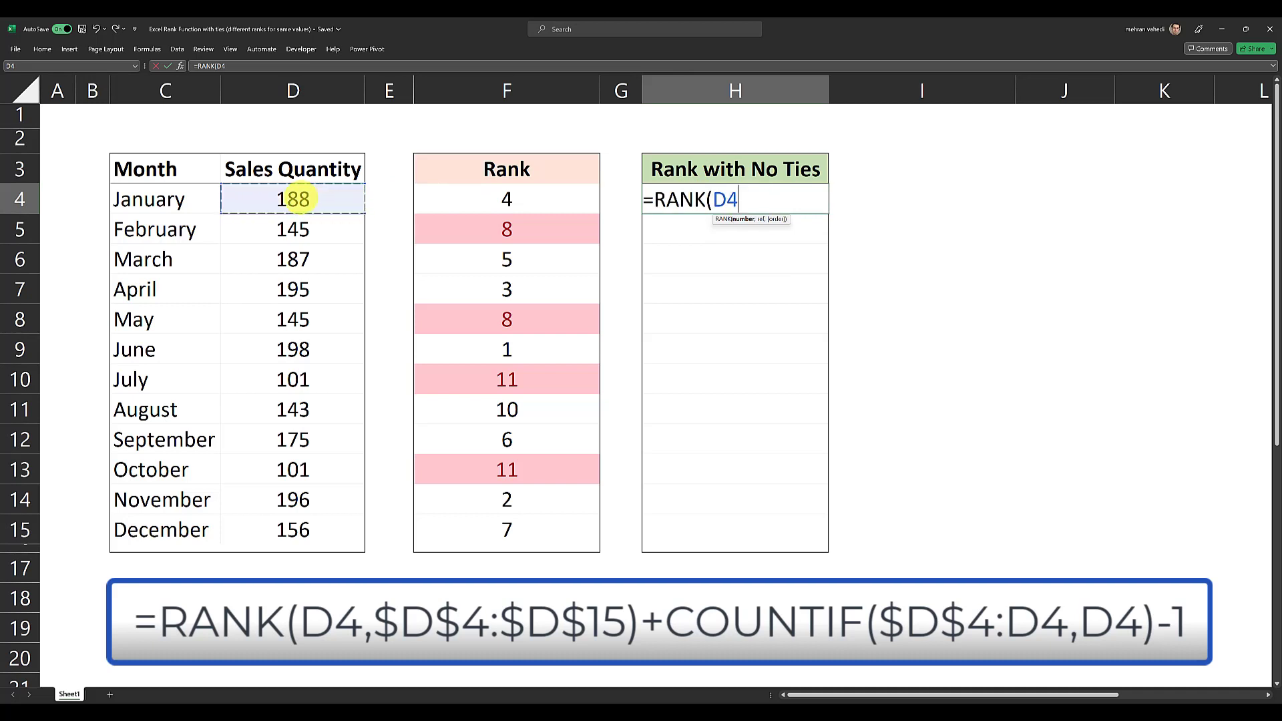
type(",")
left_click_drag(292, 197, 278, 526)
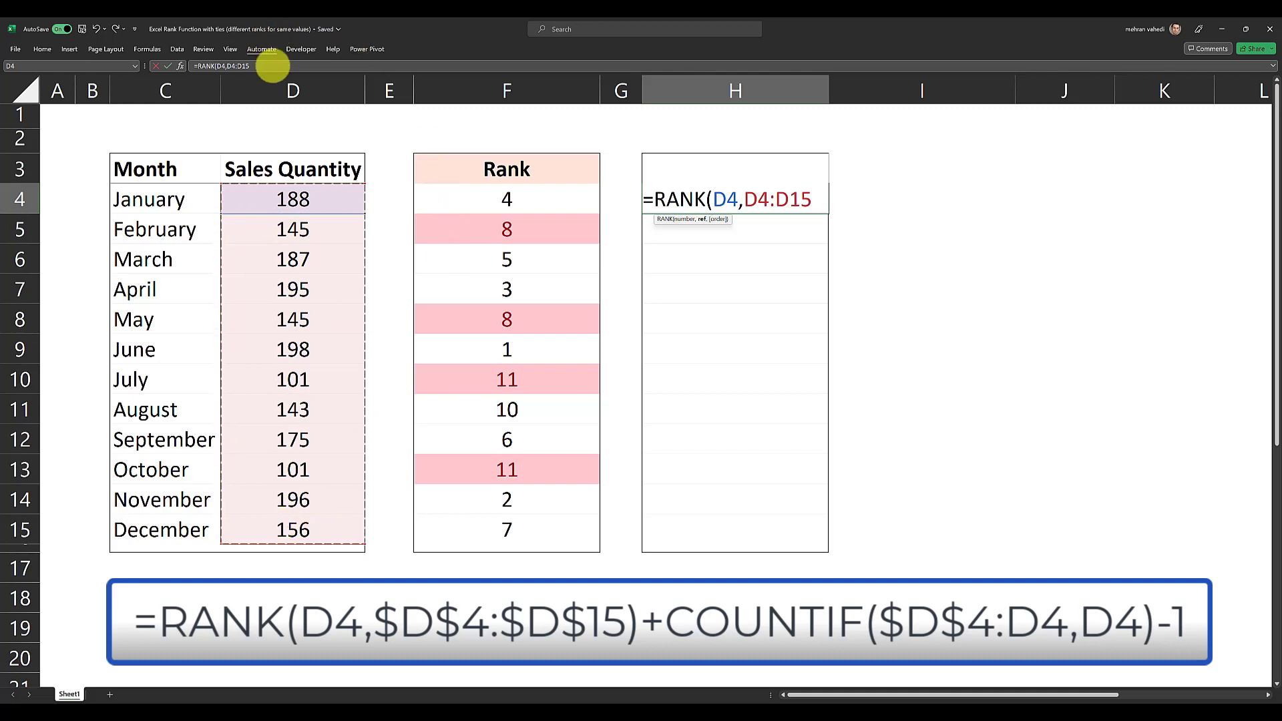
key("F4")
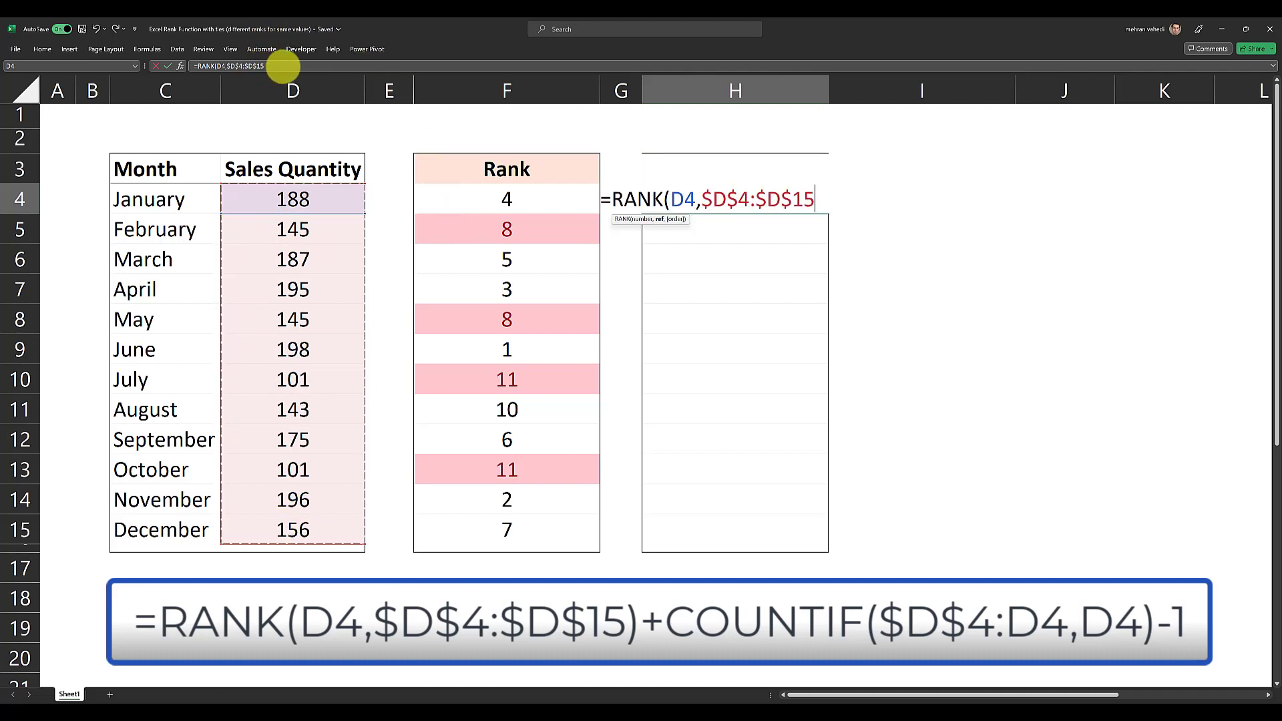
type(")")
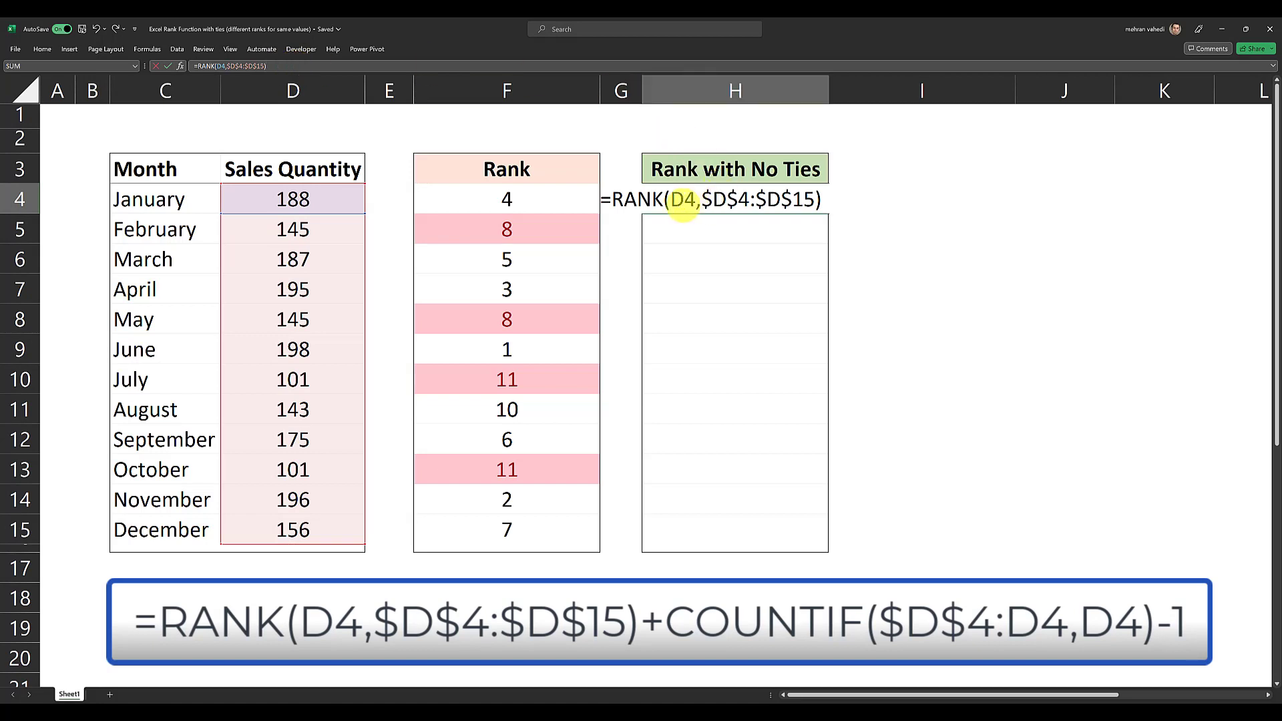
- Extend H4's formula with +COUNTIF($D$4:D4,D4)-1 as the tie-breaker
left_click(273, 67)
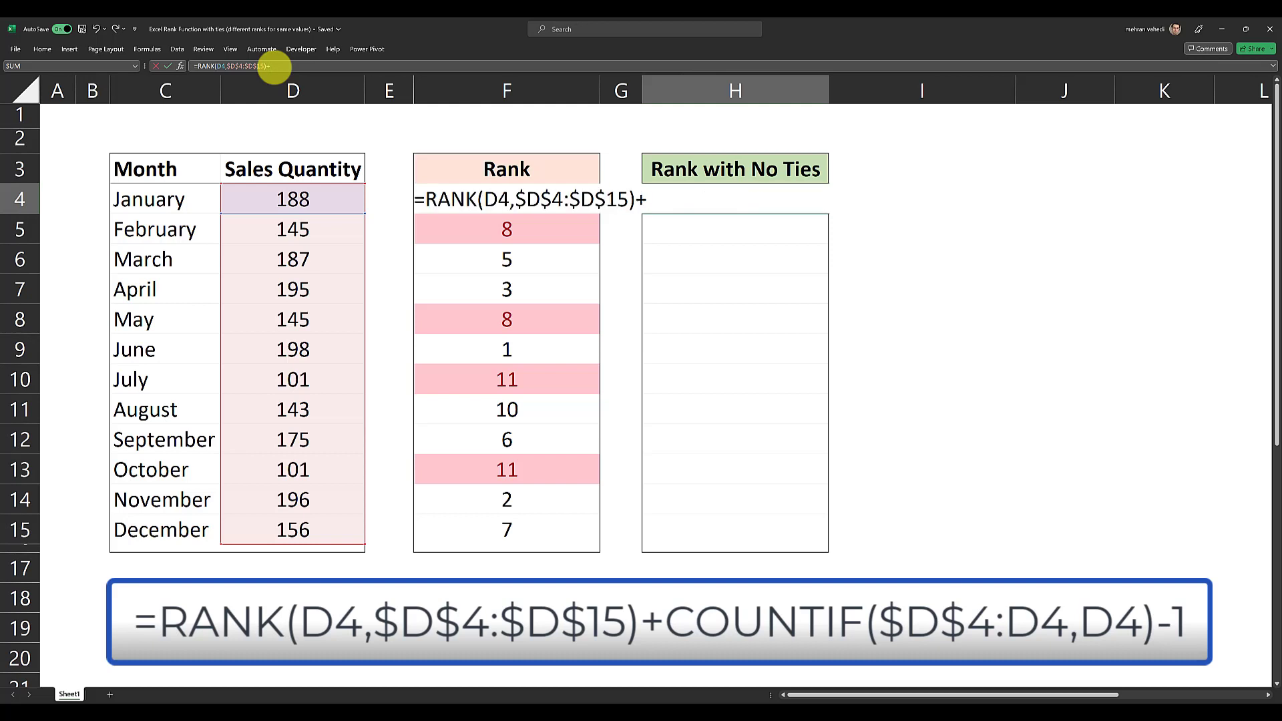
type("COUNTIF(")
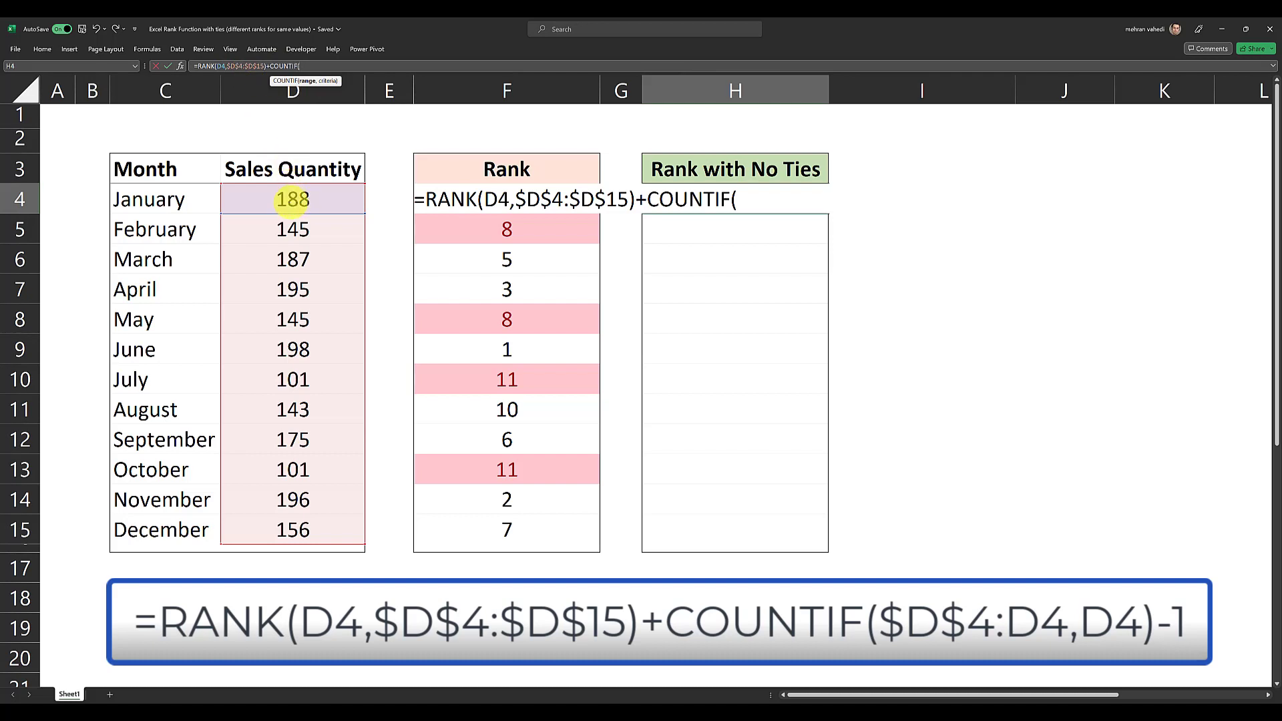
left_click(293, 199)
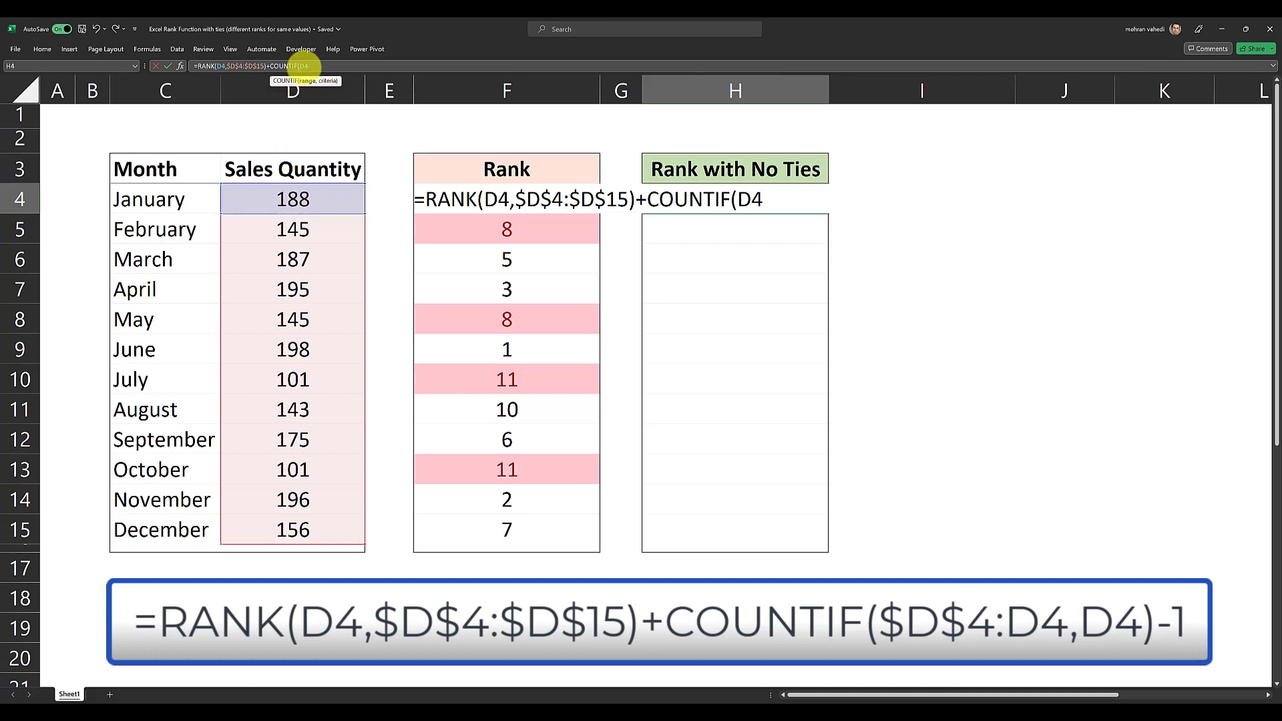
key("F4")
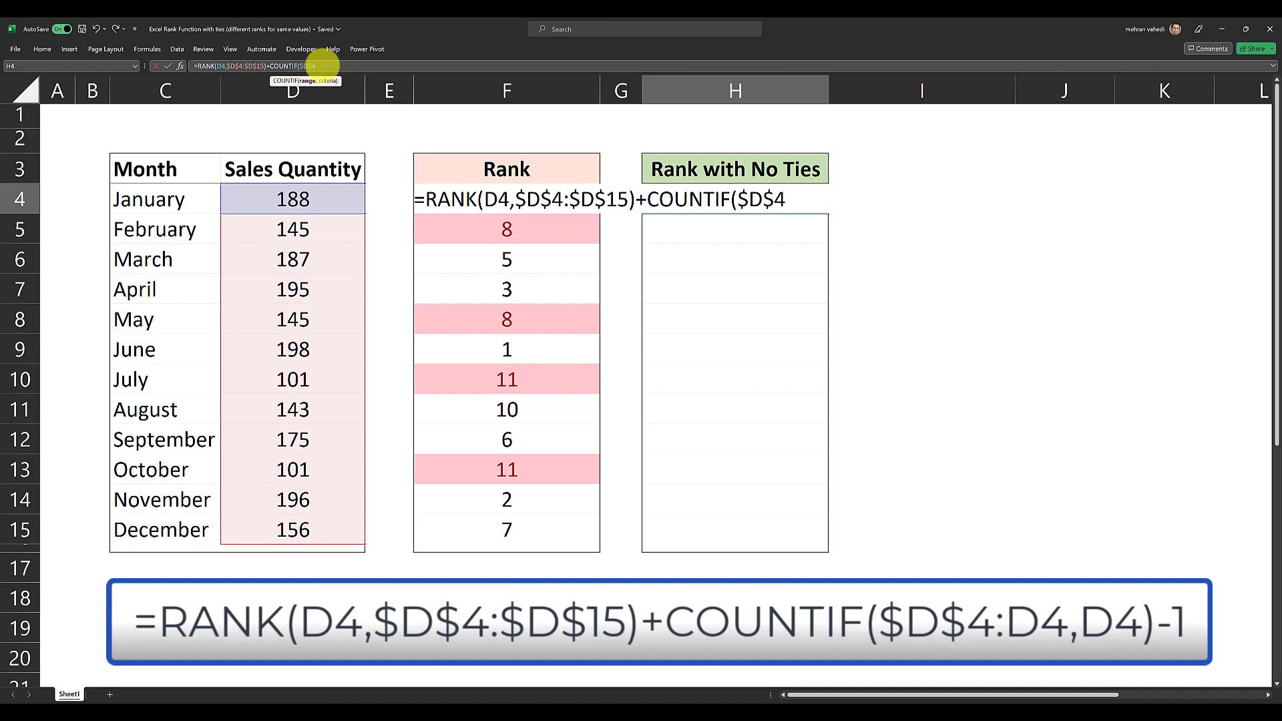
type(":")
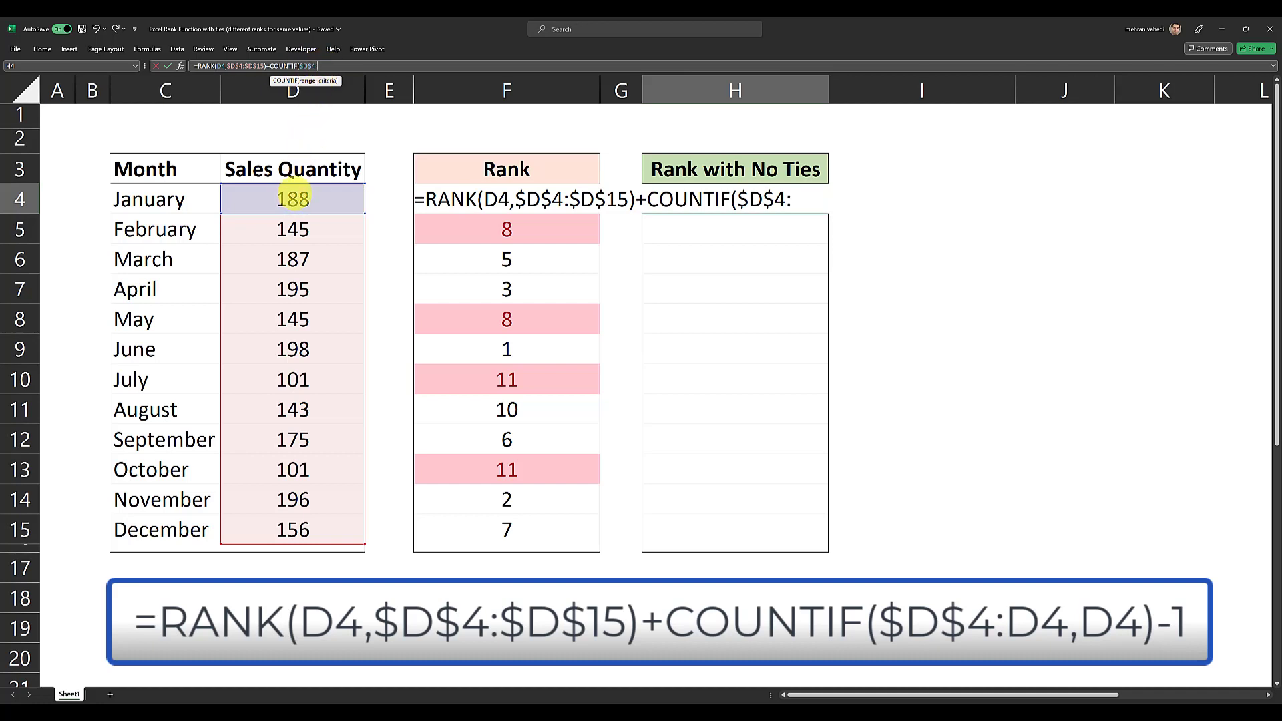
left_click(293, 198)
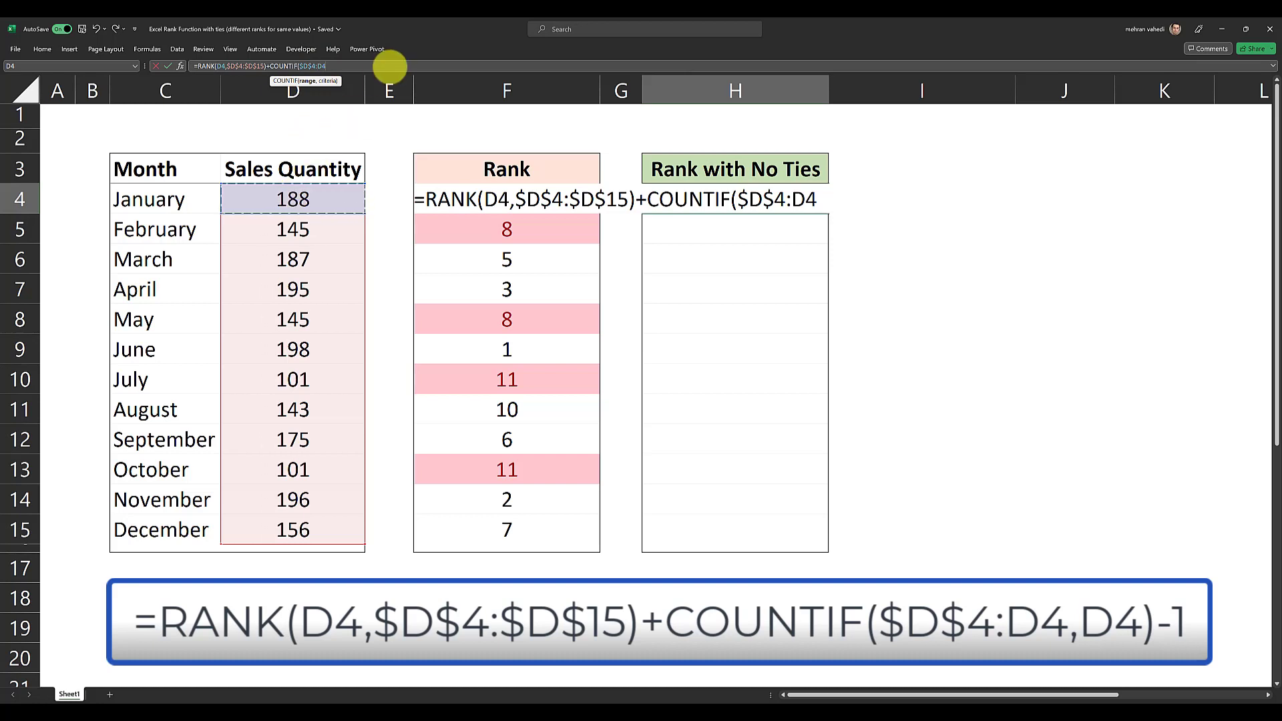
type(",")
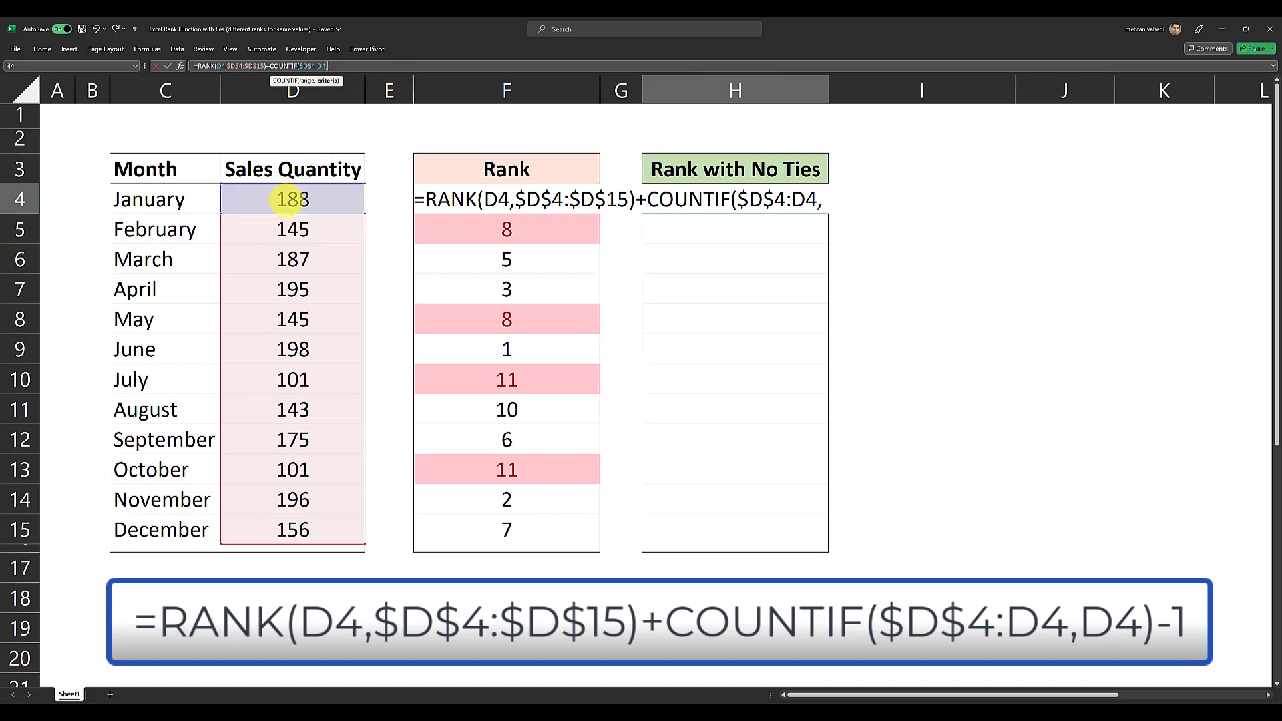
left_click(294, 198)
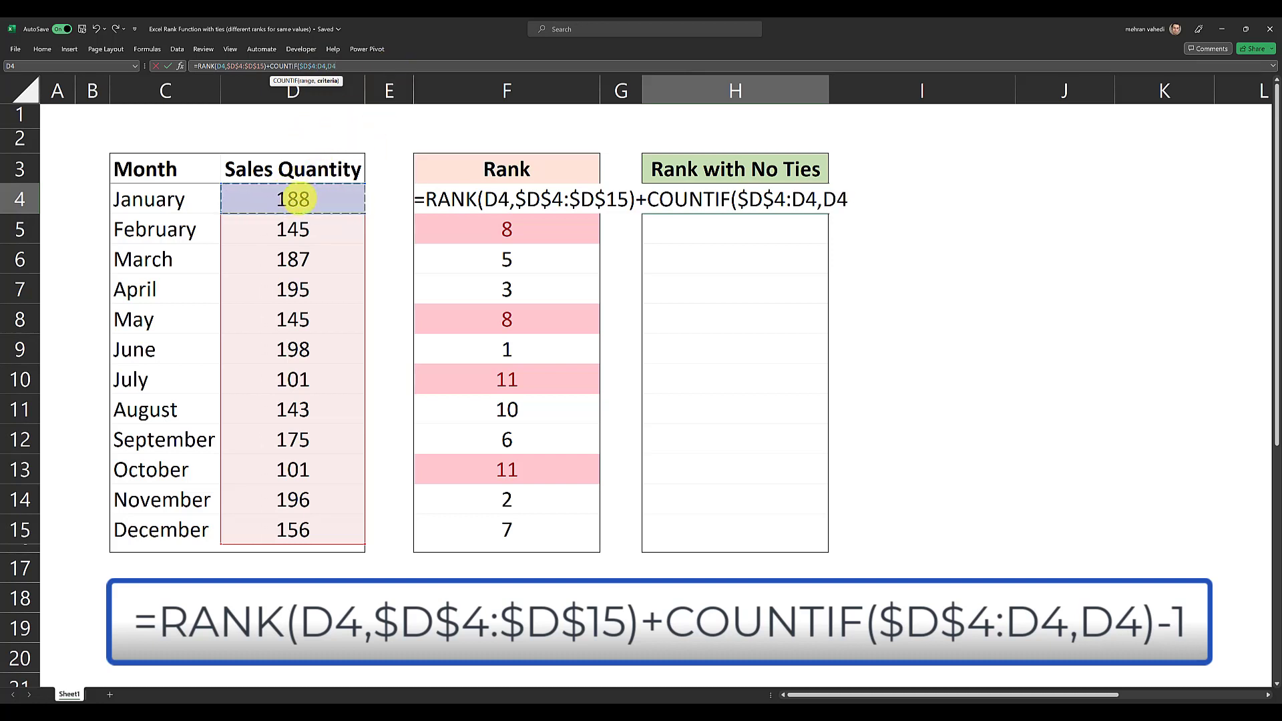
type(")-1")
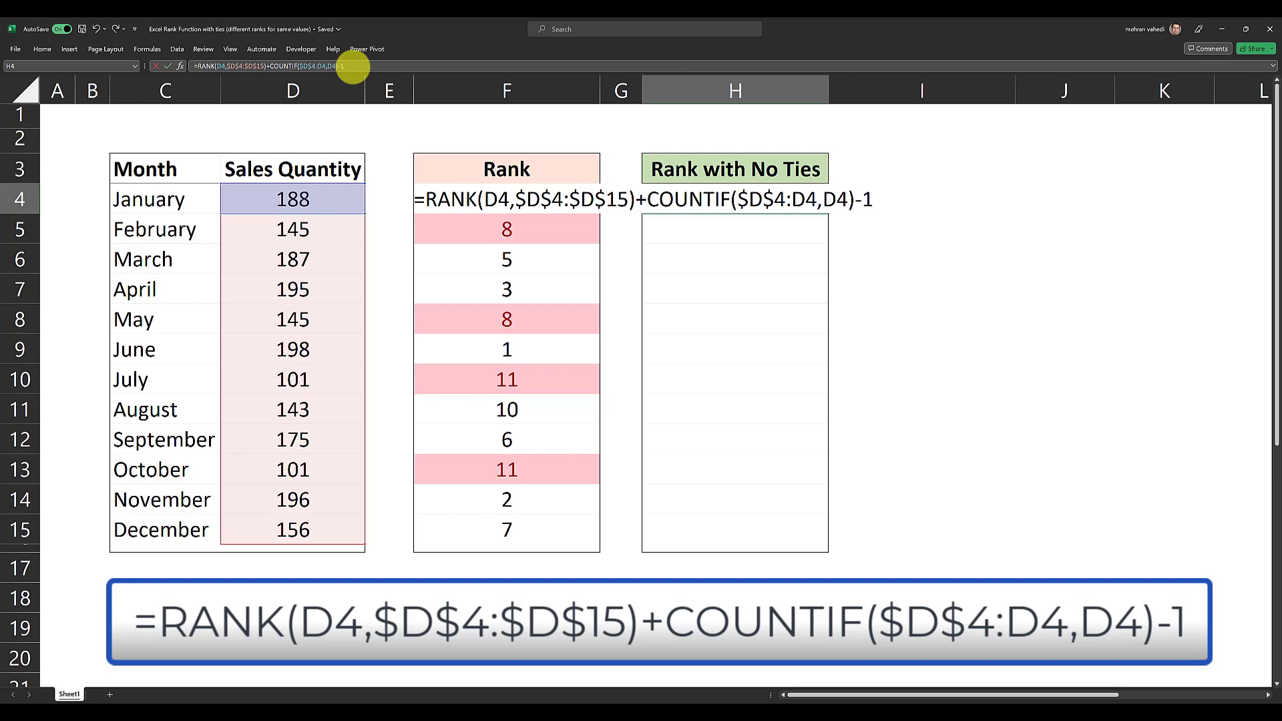
- Enter H4's no-ties formula, fill it down to H15, and check the copied formulas
key("Return")
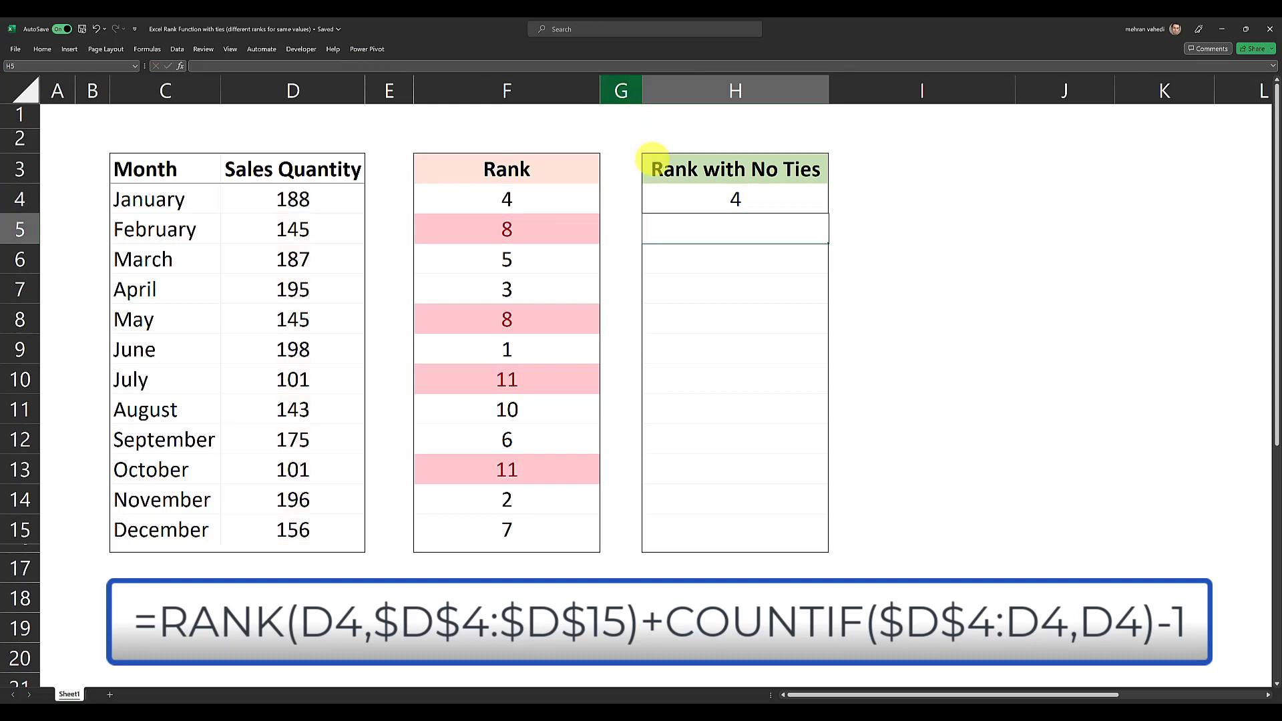
left_click(735, 198)
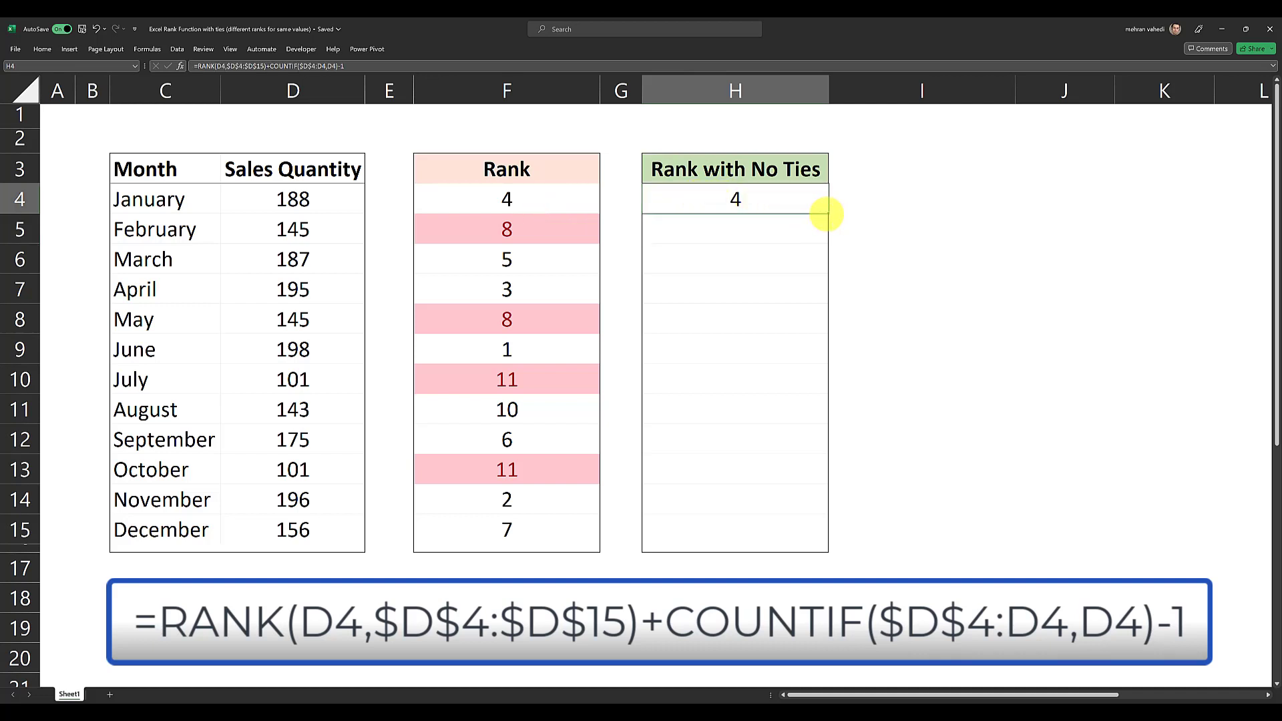
left_click_drag(826, 214, 804, 527)
left_click(769, 300)
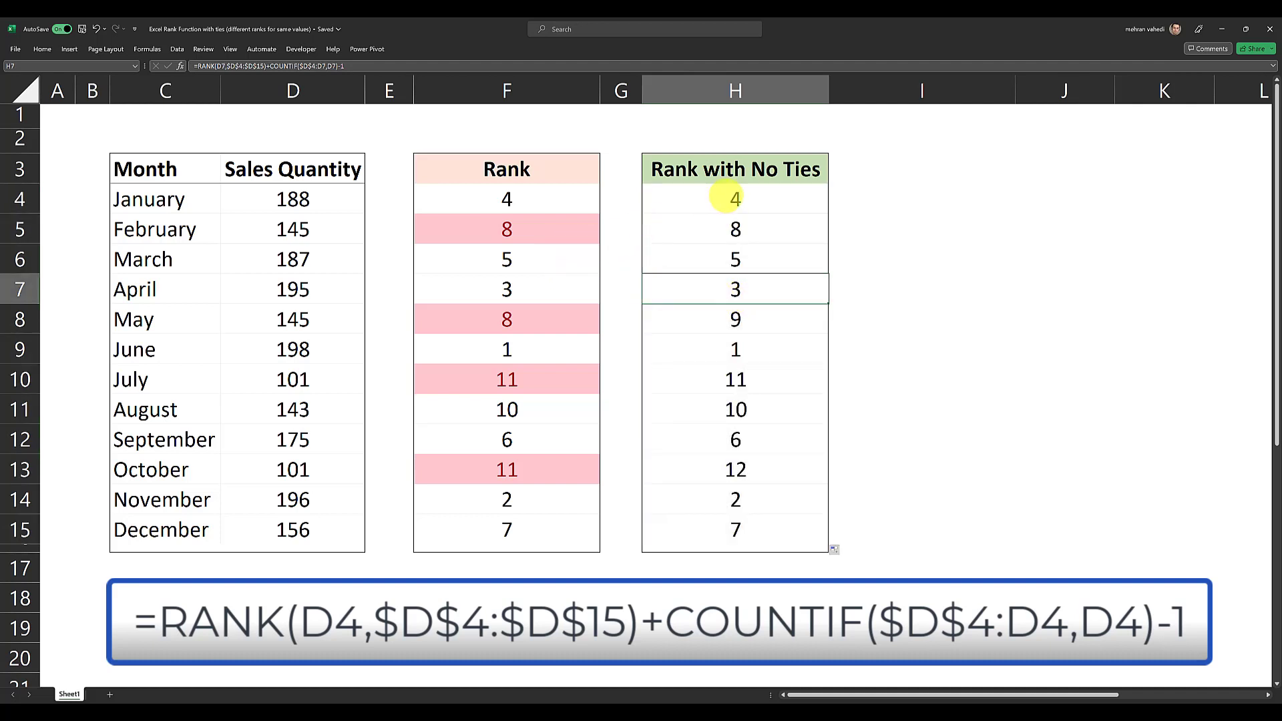
left_click(738, 198)
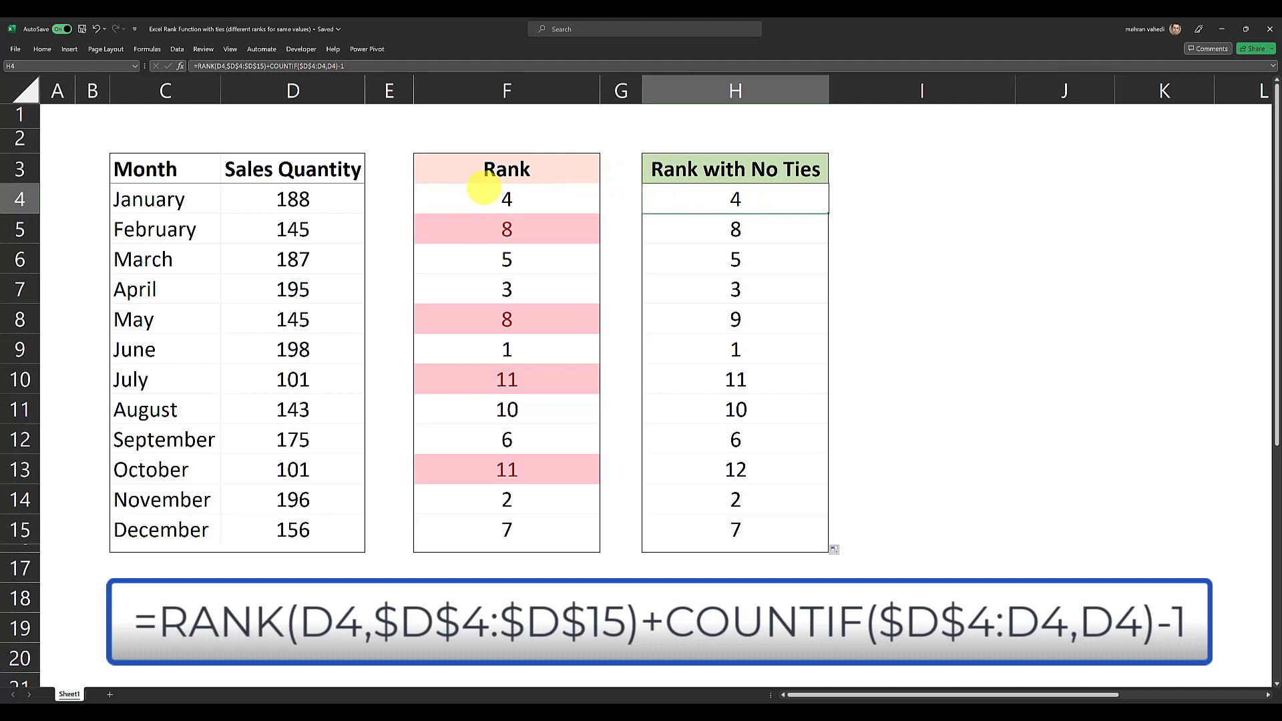
left_click_drag(510, 201, 503, 532)
left_click(715, 197)
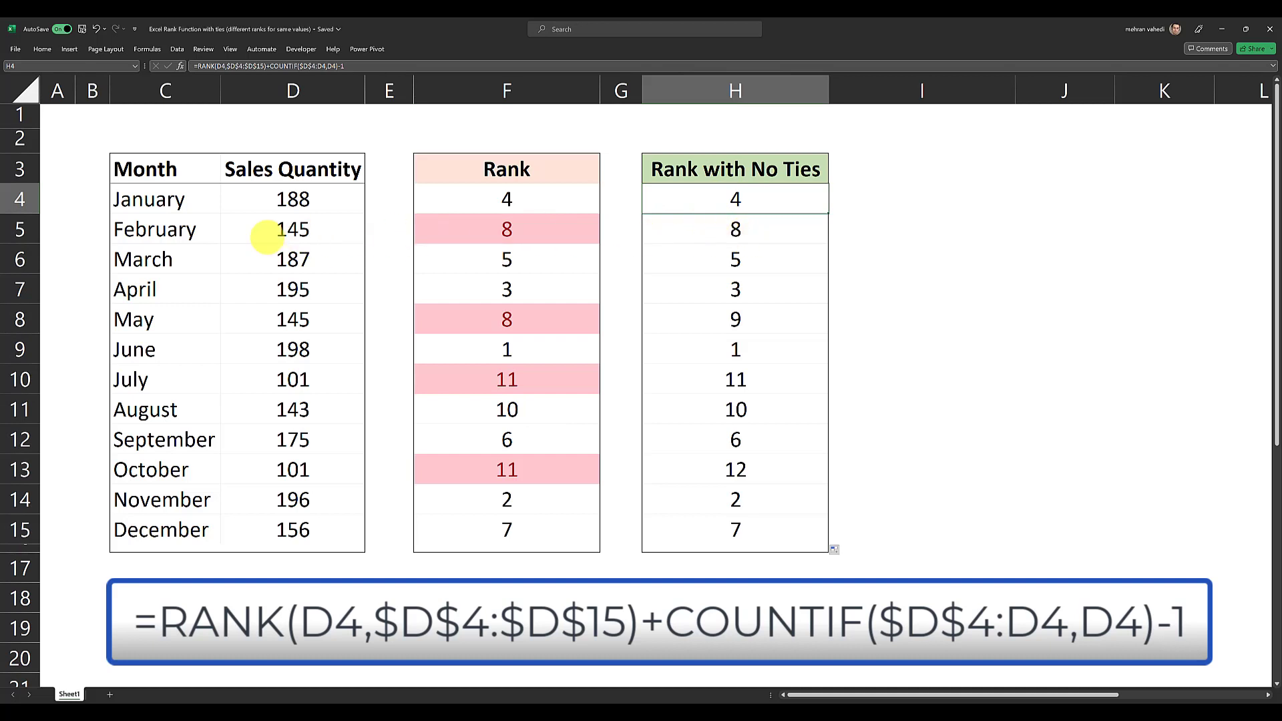
left_click_drag(178, 229, 687, 234)
left_click_drag(185, 321, 708, 322)
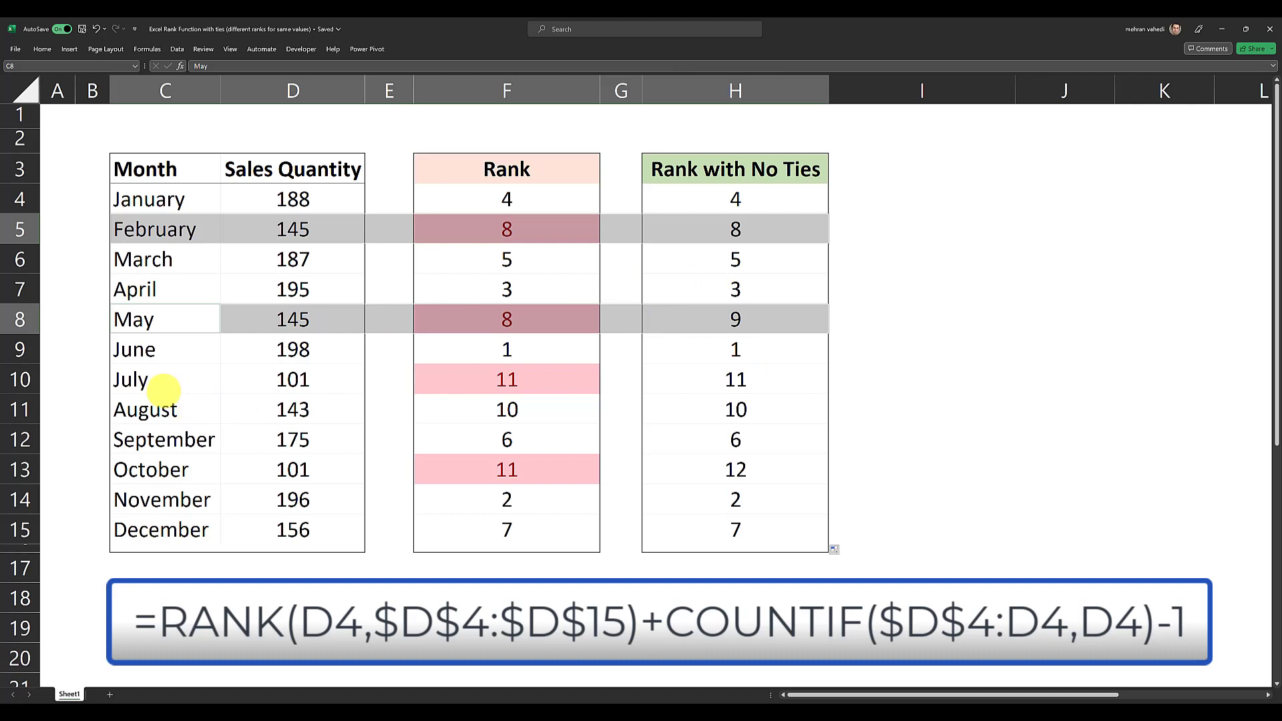
left_click_drag(161, 387, 701, 388)
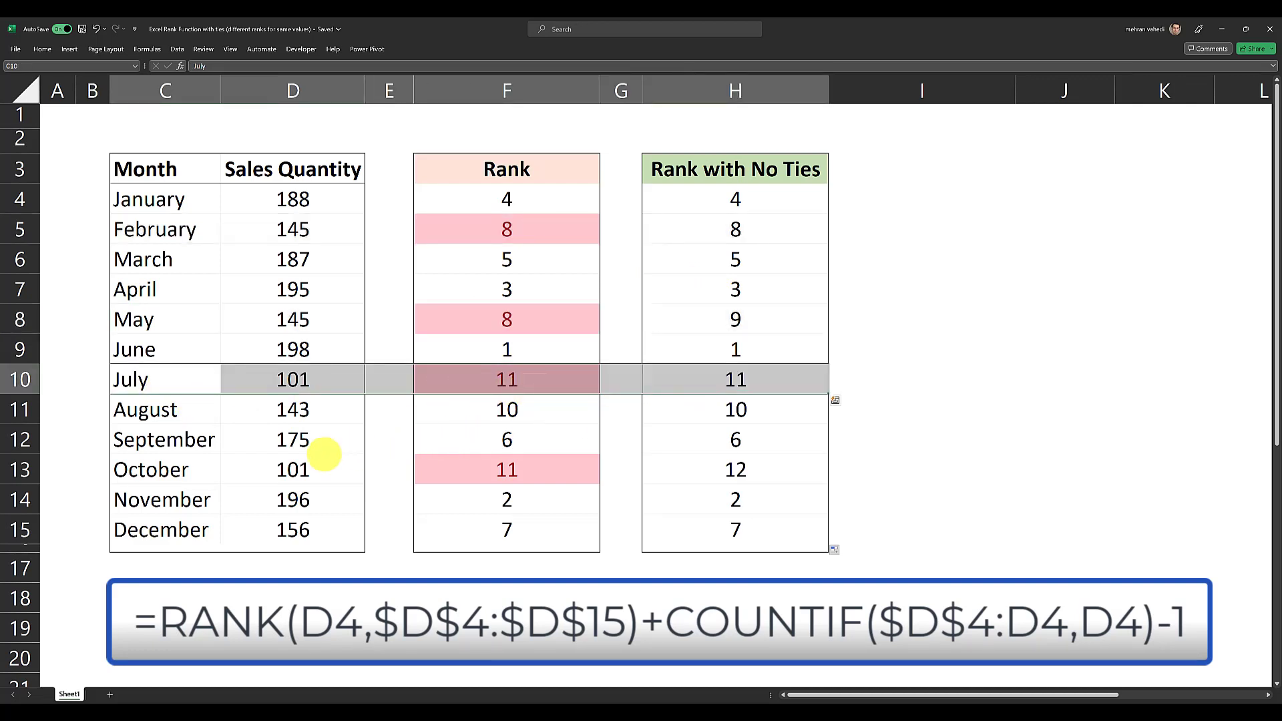
left_click(198, 477, "ctrl")
left_click_drag(199, 477, 687, 472)
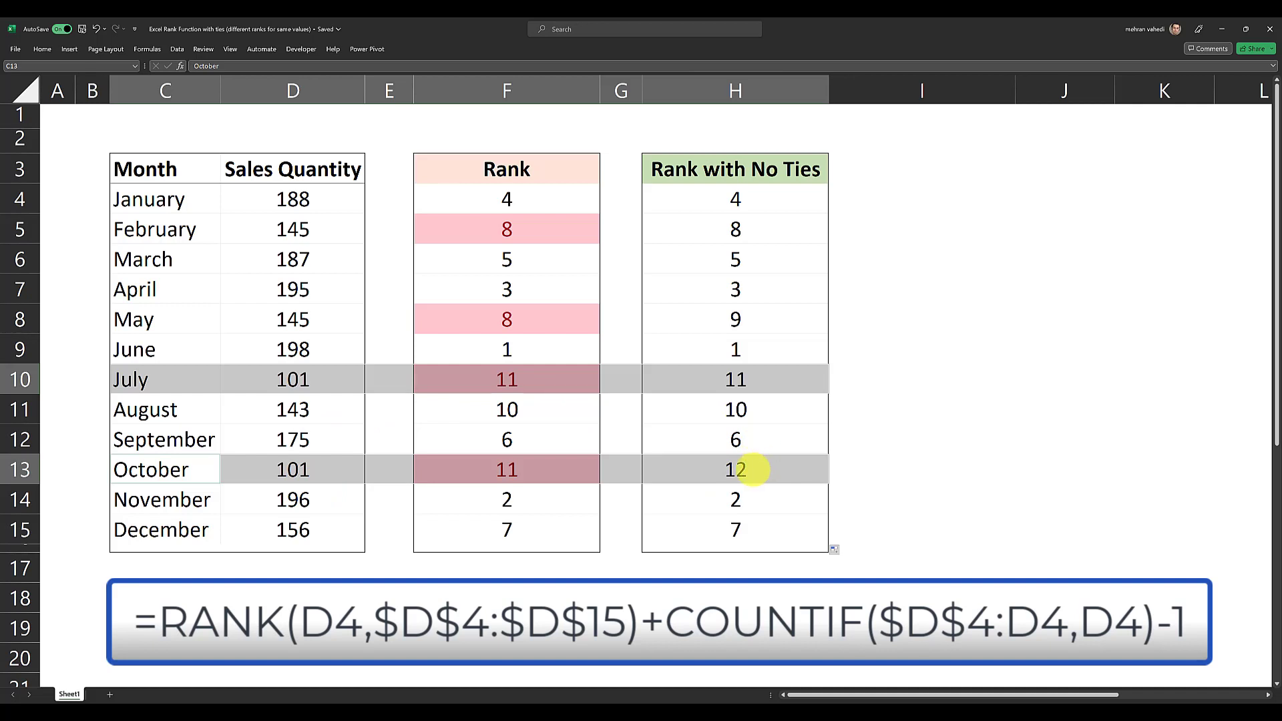
left_click(813, 208)
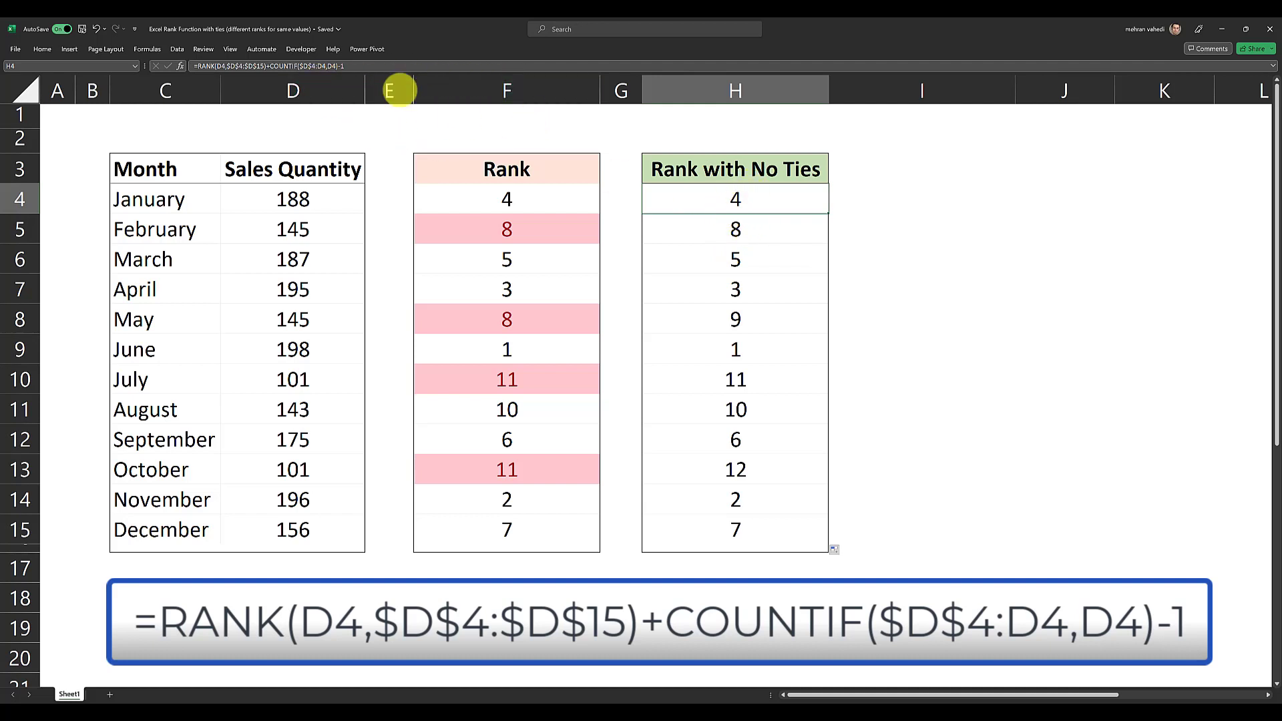
left_click_drag(338, 65, 277, 66)
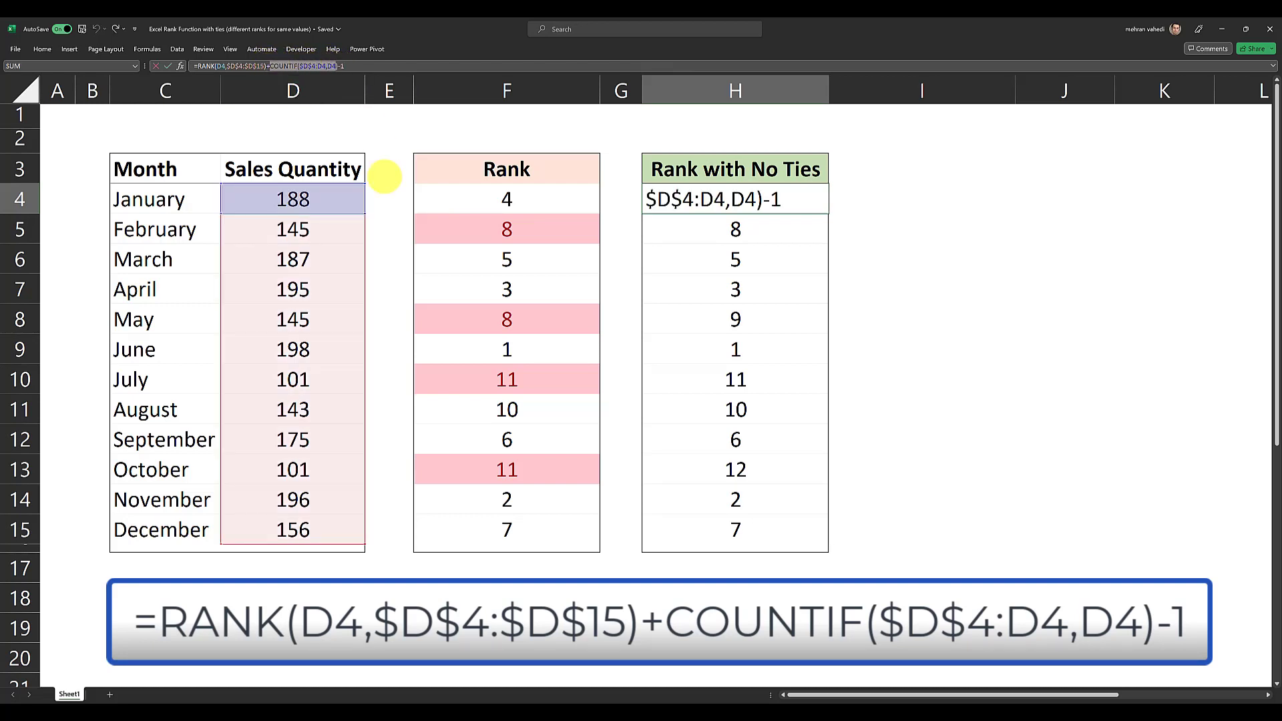
key("Escape")
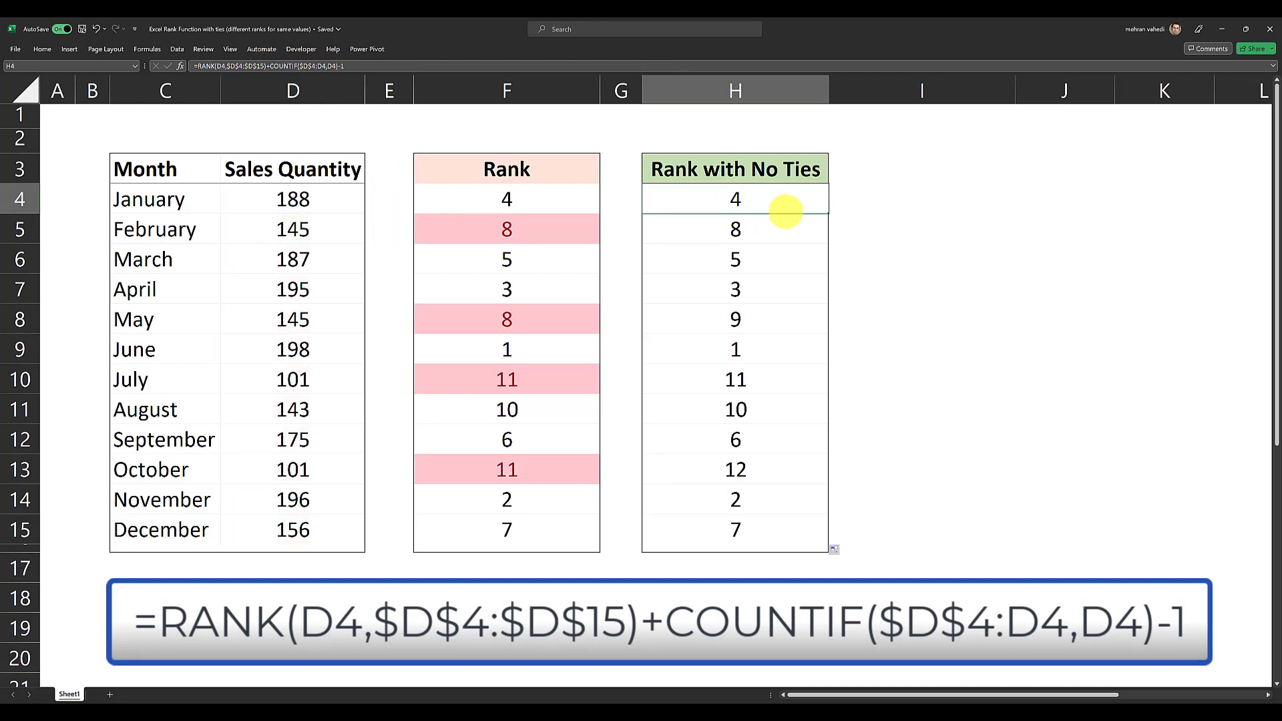
left_click(701, 229)
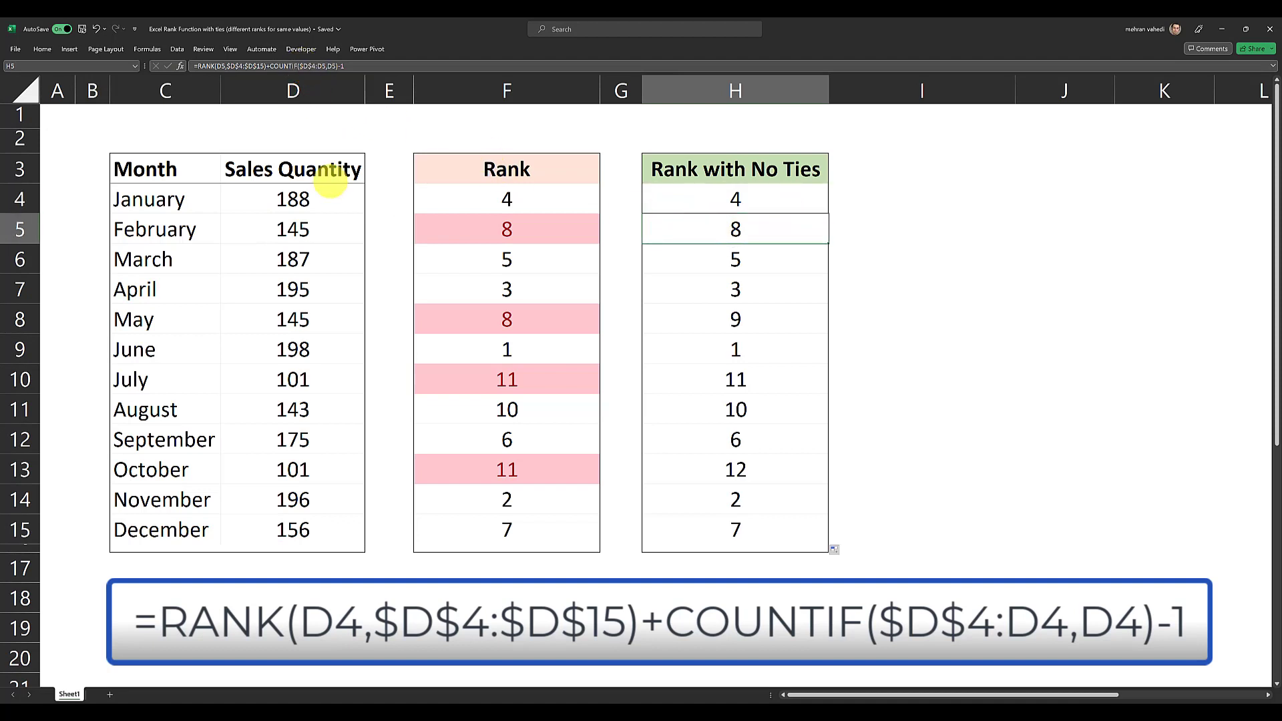
left_click(343, 65)
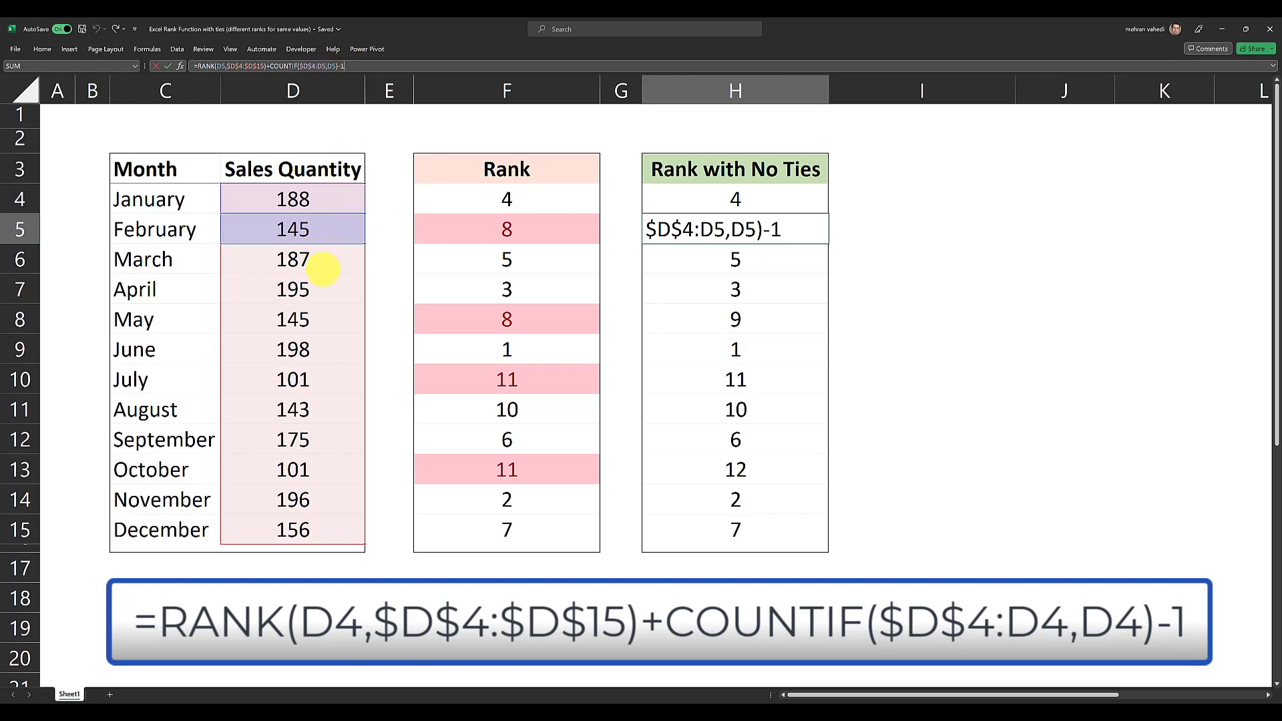
left_click(319, 322)
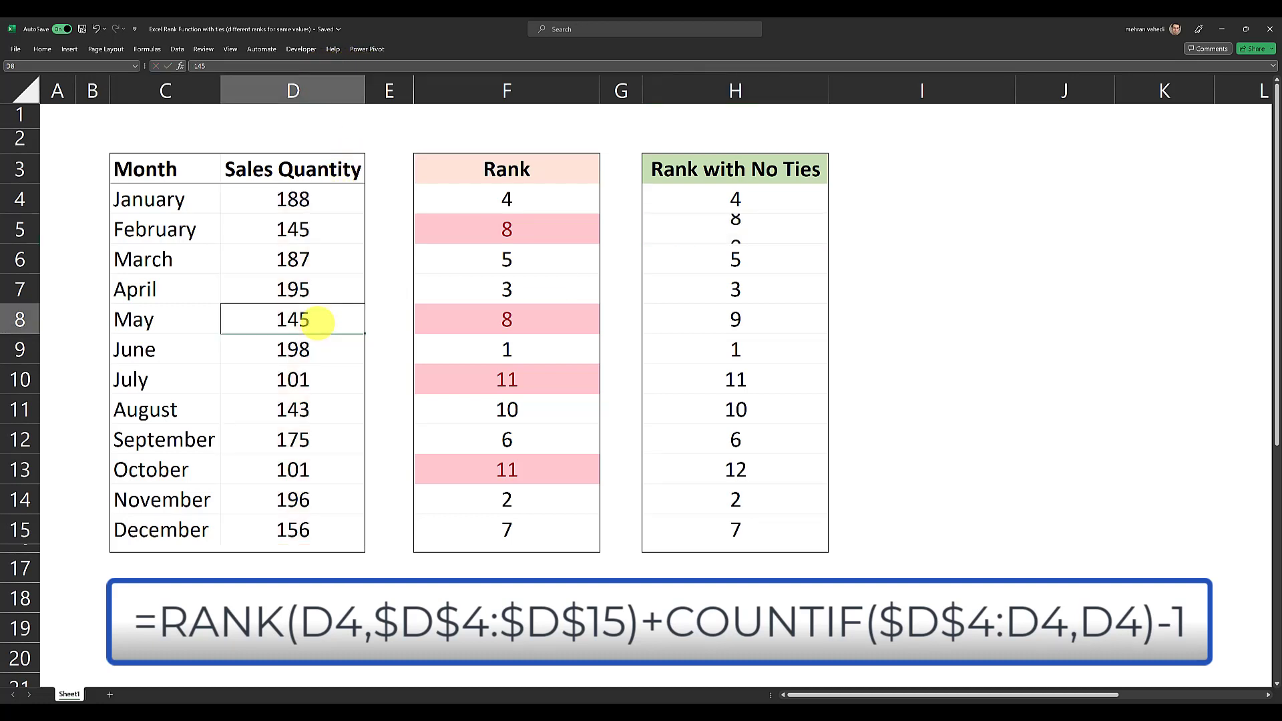
left_click(681, 311)
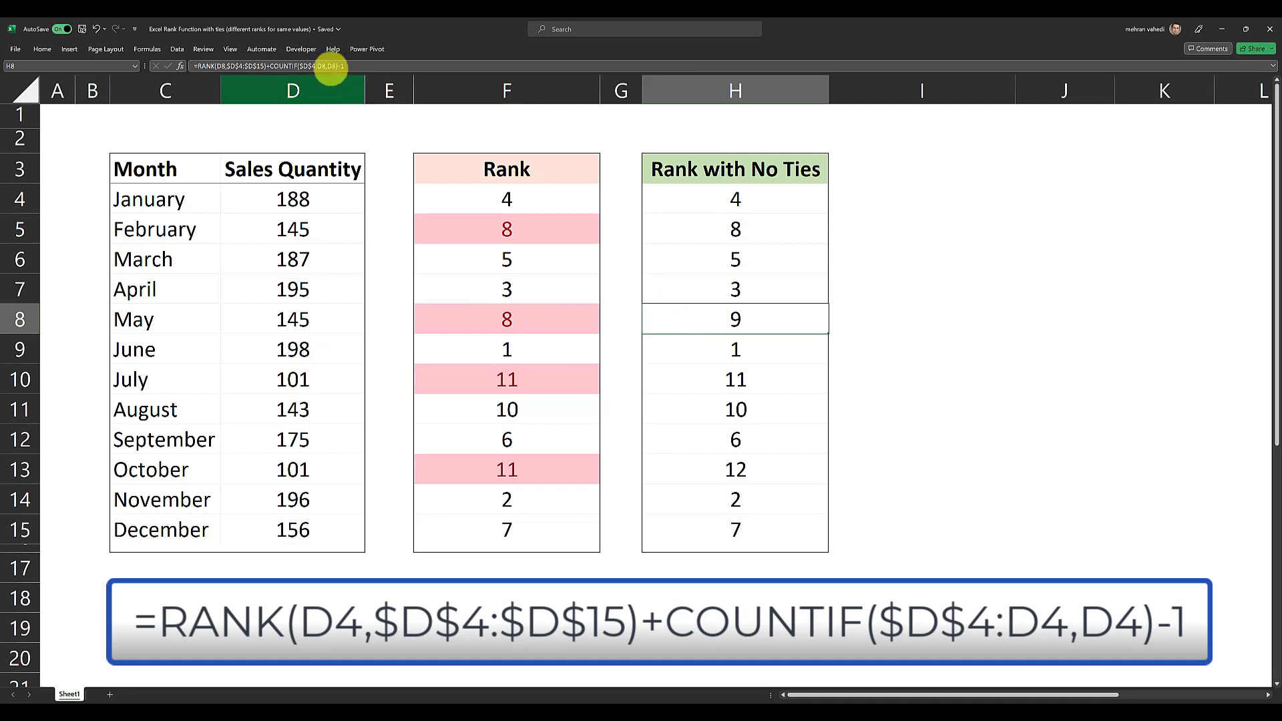
left_click(352, 65)
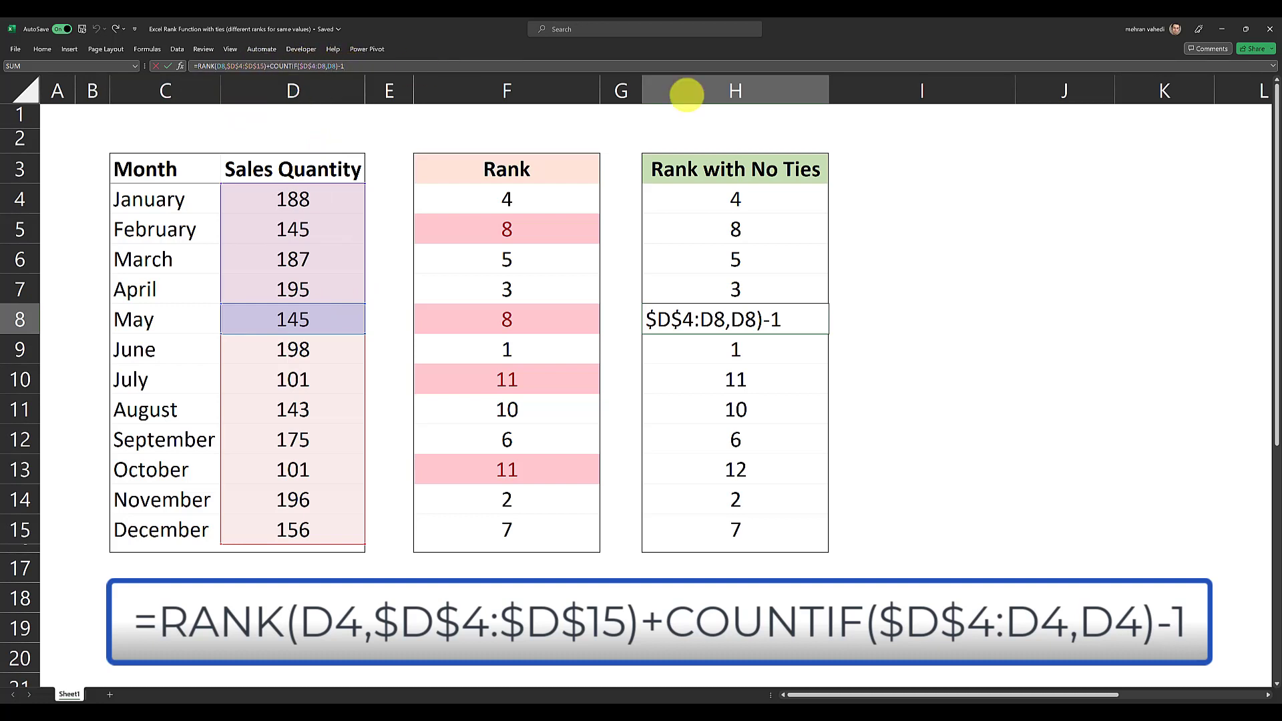
key("Escape")
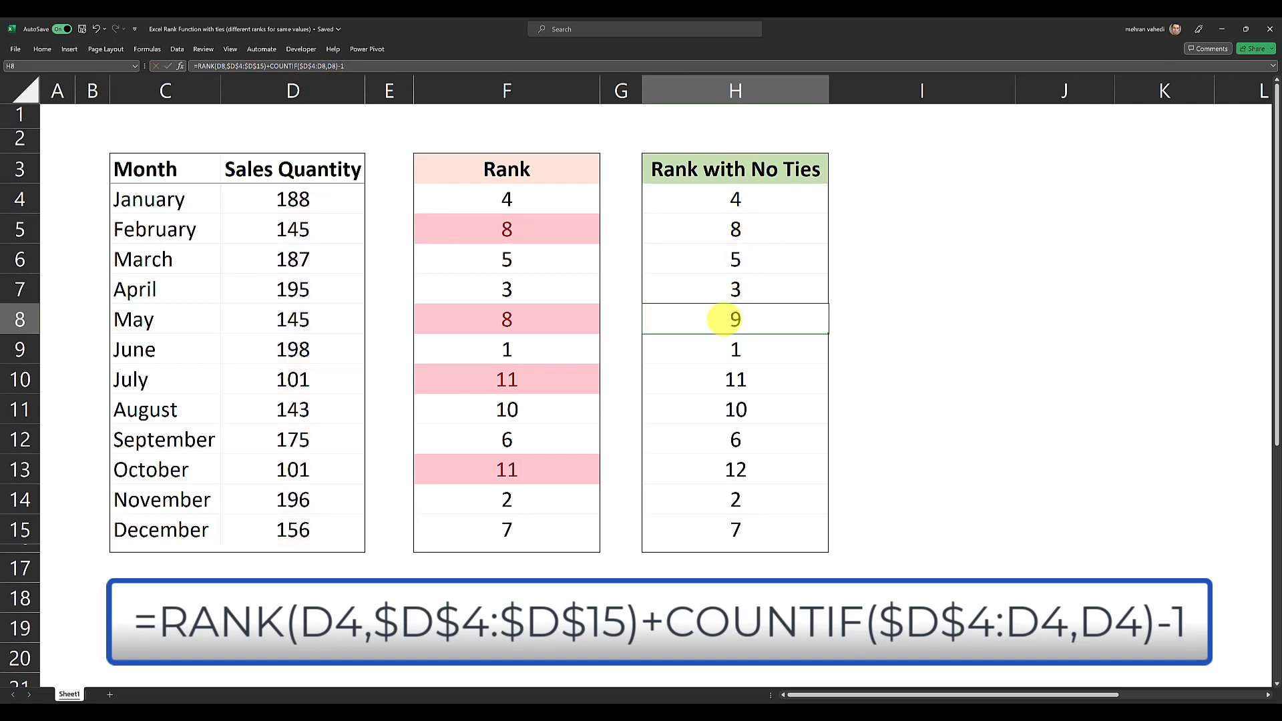